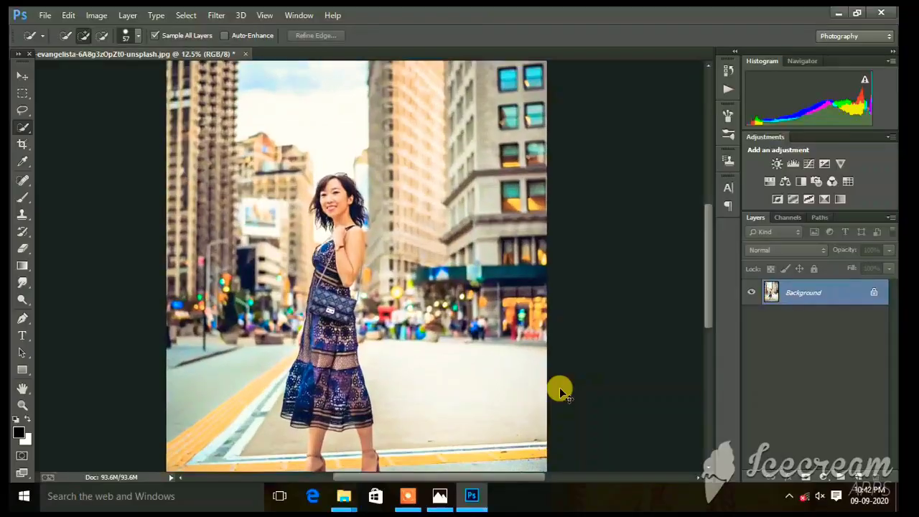
# Zoom out to view the whole street photo of the woman.
pyautogui.hotkey('ctrl', '-')
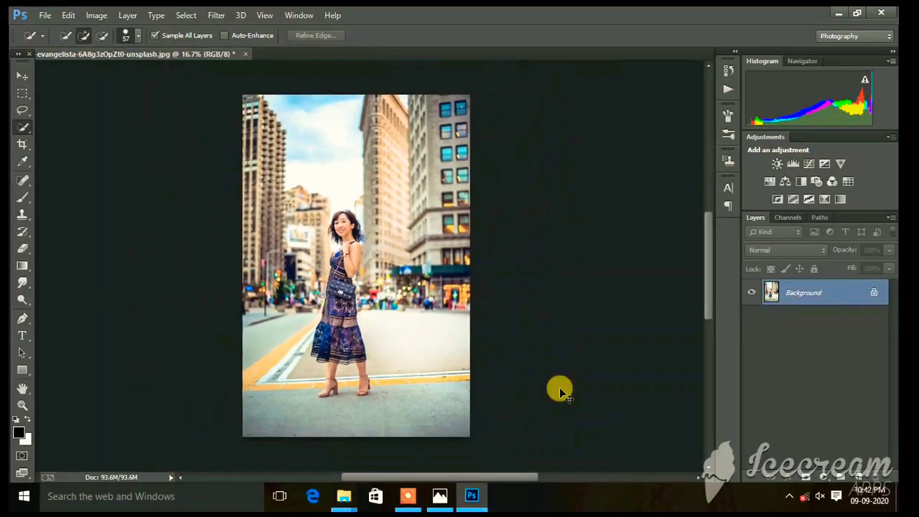
# Duplicate the Background as Layer 1, zoom in on her face, and pick Quick Selection.
pyautogui.hotkey('ctrl', 'j')
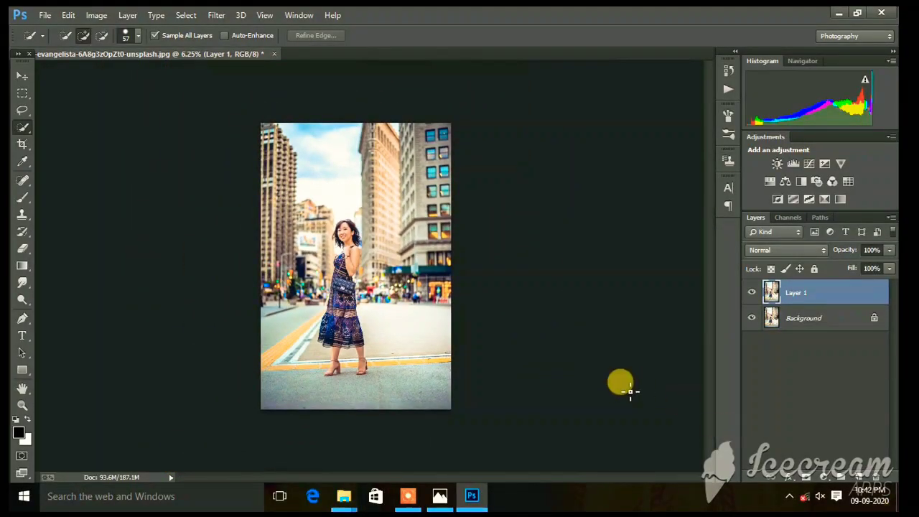
pyautogui.scroll(1, 570, 406)
pyautogui.scroll(2, 503, 400)
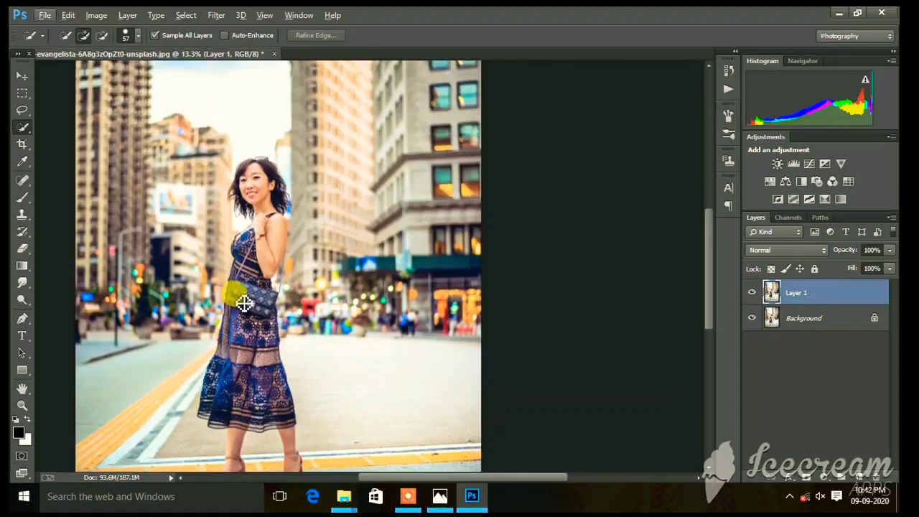
pyautogui.scroll(1, 244, 303)
pyautogui.scroll(1, 308, 301)
pyautogui.scroll(1, 328, 266)
pyautogui.scroll(1, 369, 237)
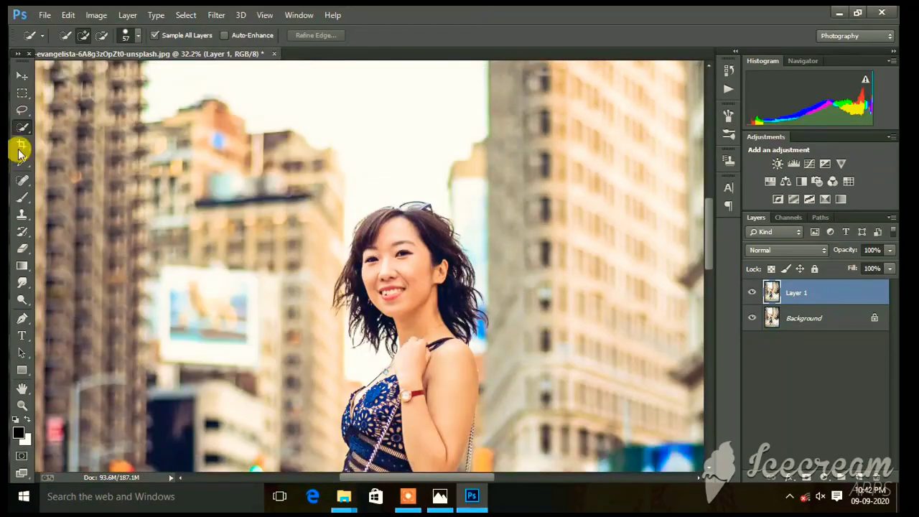
pyautogui.click(22, 75)
pyautogui.click(21, 127)
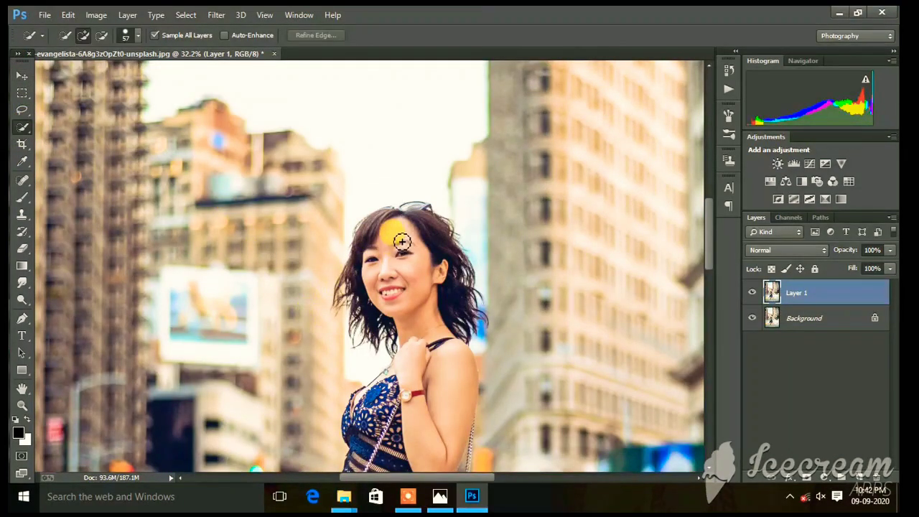
# Quick-select the woman's face, hair, hand and shoulder.
pyautogui.moveTo(417, 283); pyautogui.dragTo(404, 267)
pyautogui.scroll(1, 366, 241)
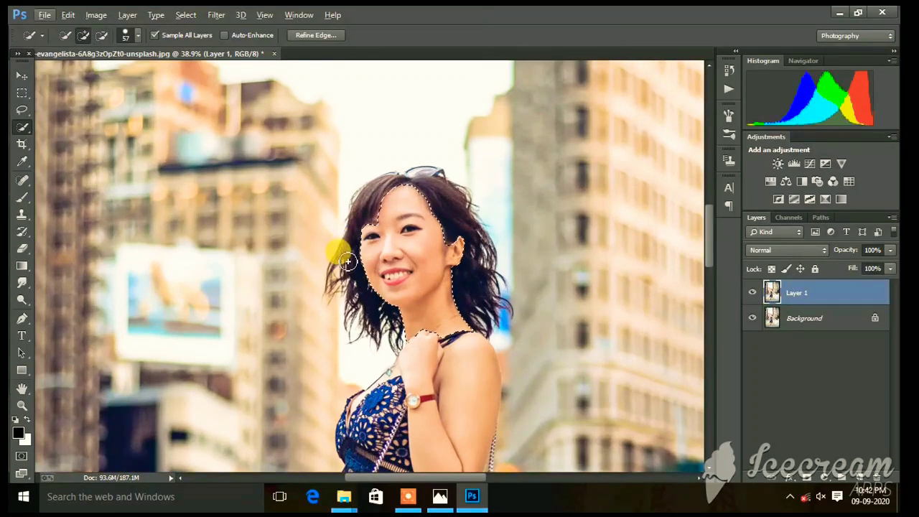
pyautogui.moveTo(357, 224)
pyautogui.mouseDown()
pyautogui.moveTo(380, 195)
pyautogui.moveTo(463, 199)
pyautogui.mouseUp()
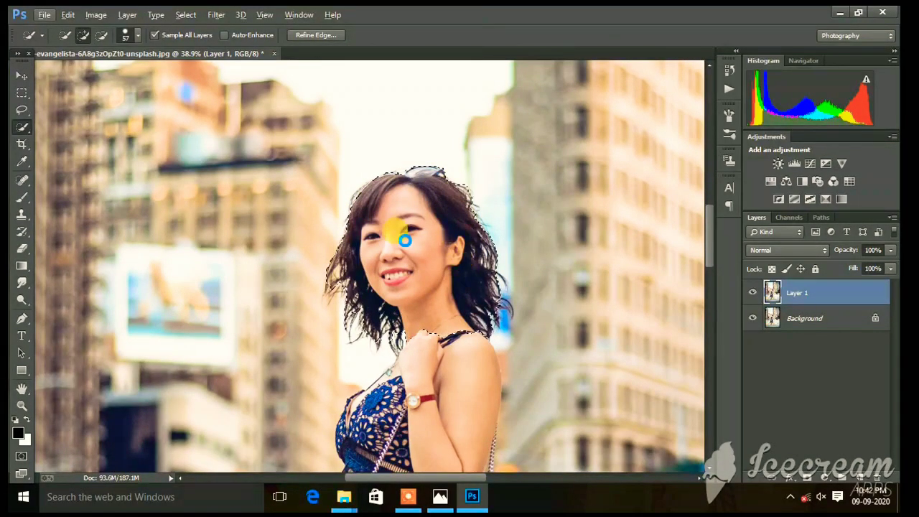
pyautogui.scroll(-2, 388, 251)
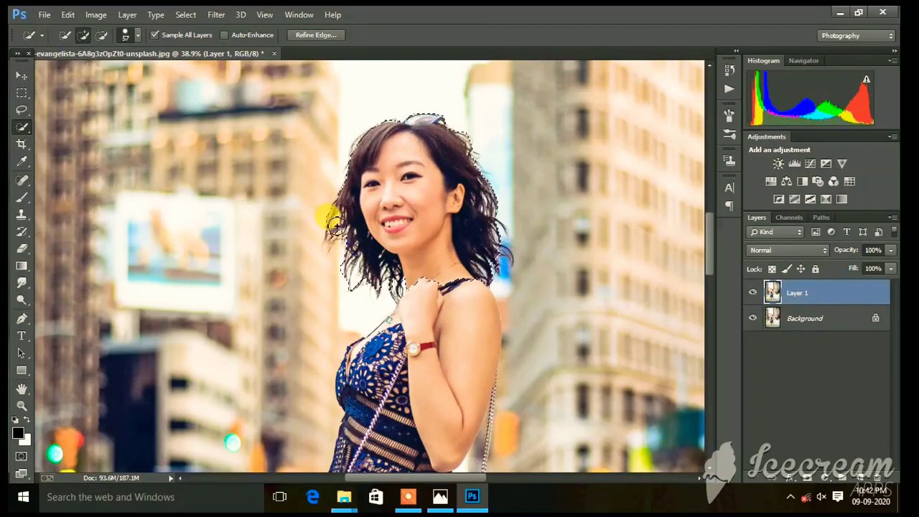
pyautogui.moveTo(334, 224)
pyautogui.mouseDown()
pyautogui.moveTo(429, 274)
pyautogui.moveTo(447, 316)
pyautogui.moveTo(379, 277)
pyautogui.moveTo(348, 308)
pyautogui.mouseUp()
pyautogui.scroll(-2, 453, 289)
pyautogui.scroll(-1, 447, 287)
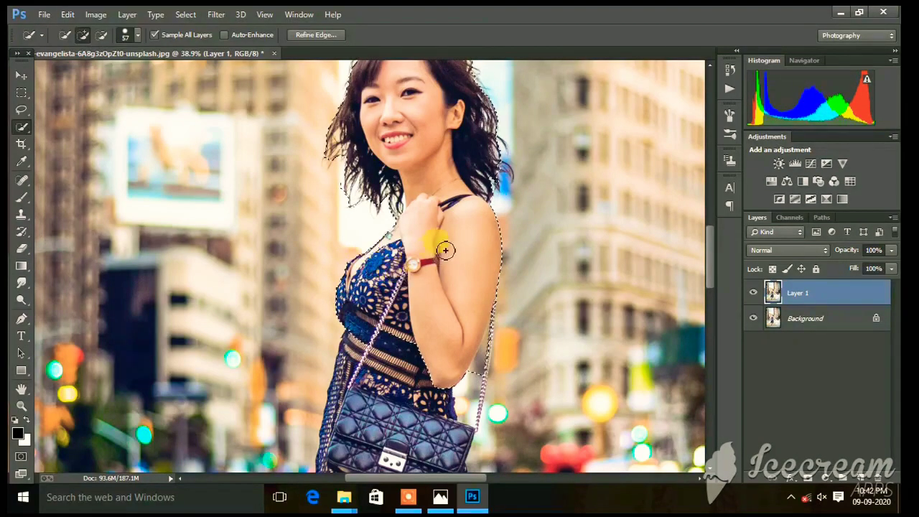
# Extend the selection down her dress to the handbag and around her elbow.
pyautogui.moveTo(427, 373)
pyautogui.mouseDown()
pyautogui.moveTo(357, 415)
pyautogui.moveTo(328, 410)
pyautogui.moveTo(328, 437)
pyautogui.moveTo(318, 441)
pyautogui.moveTo(423, 448)
pyautogui.moveTo(459, 410)
pyautogui.moveTo(468, 370)
pyautogui.mouseUp()
pyautogui.keyDown('alt'); pyautogui.scroll(2, 463, 344); pyautogui.keyUp('alt')
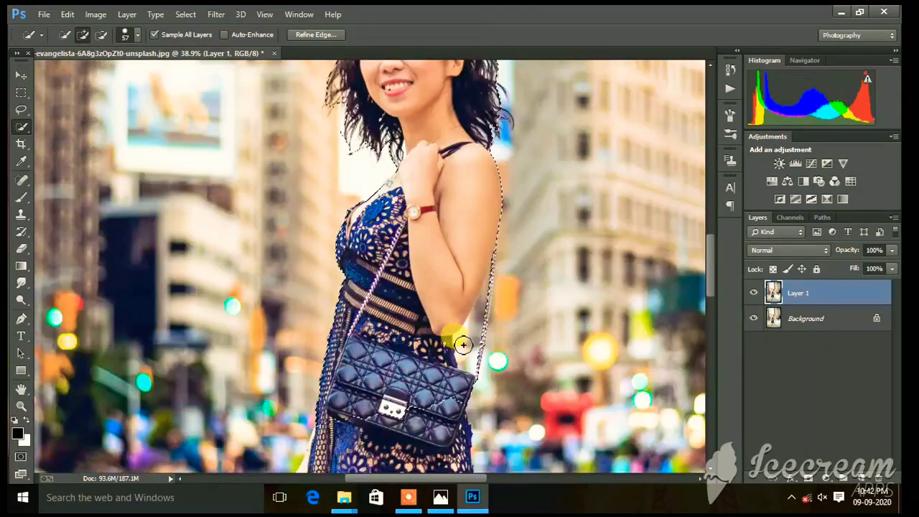
pyautogui.keyDown('alt'); pyautogui.scroll(2, 398, 307); pyautogui.keyUp('alt')
pyautogui.keyDown('alt'); pyautogui.scroll(2, 307, 298); pyautogui.keyUp('alt')
pyautogui.scroll(1, 333, 313)
pyautogui.moveTo(334, 316)
pyautogui.mouseDown()
pyautogui.moveTo(338, 342)
pyautogui.moveTo(338, 318)
pyautogui.moveTo(328, 335)
pyautogui.moveTo(343, 329)
pyautogui.mouseUp()
pyautogui.scroll(-2, 343, 329)
pyautogui.scroll(-2, 301, 366)
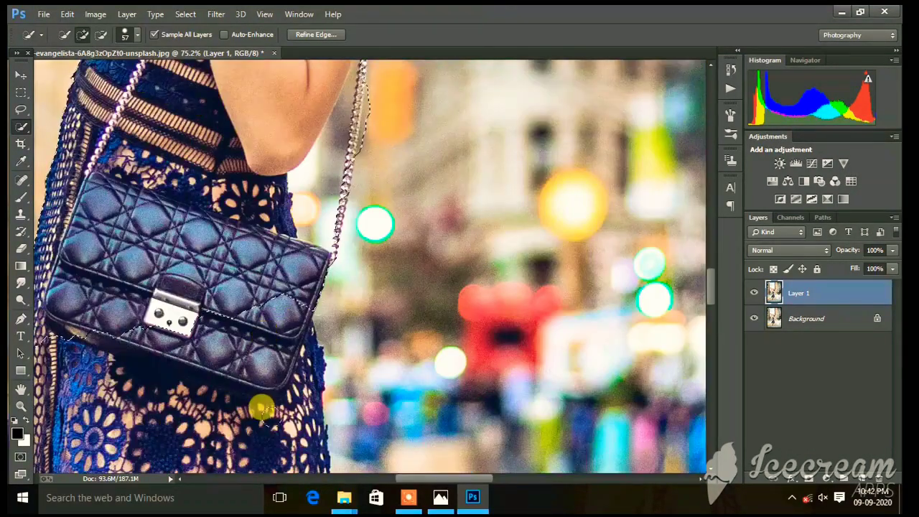
# Add her hand, forearm and left leg to the selection, adjusting the edge.
pyautogui.hscroll(-3, 280, 337)
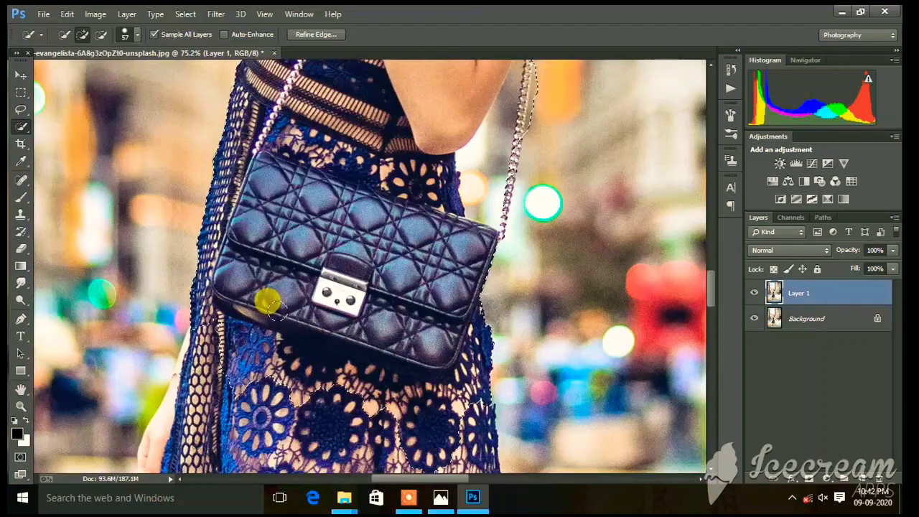
pyautogui.scroll(-3, 237, 300)
pyautogui.moveTo(165, 325)
pyautogui.mouseDown()
pyautogui.moveTo(153, 318)
pyautogui.moveTo(142, 332)
pyautogui.mouseUp()
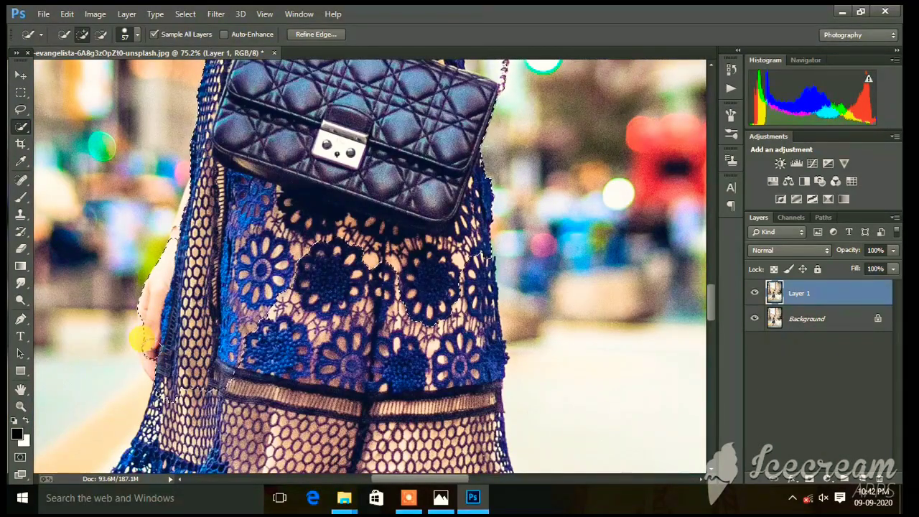
pyautogui.click(149, 334)
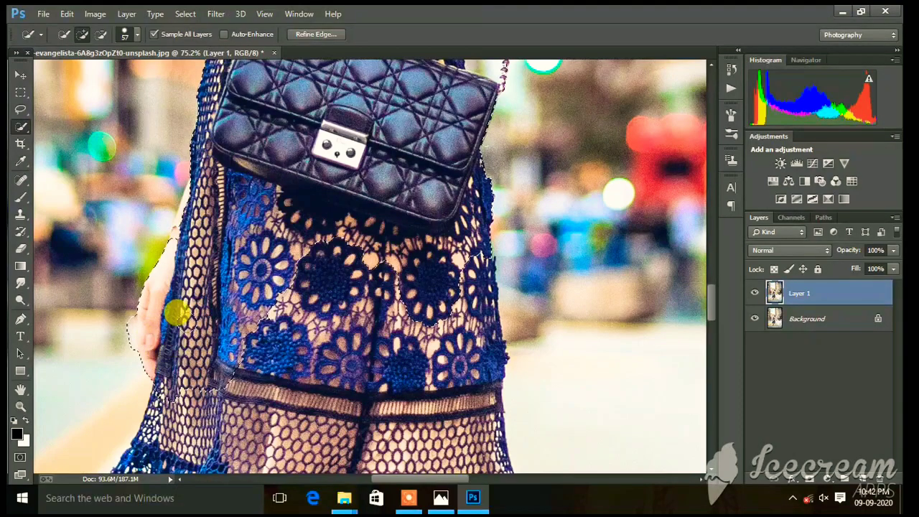
pyautogui.scroll(-3, 174, 312)
pyautogui.keyDown('alt'); pyautogui.scroll(-2, 308, 309); pyautogui.keyUp('alt')
pyautogui.scroll(-2, 307, 309)
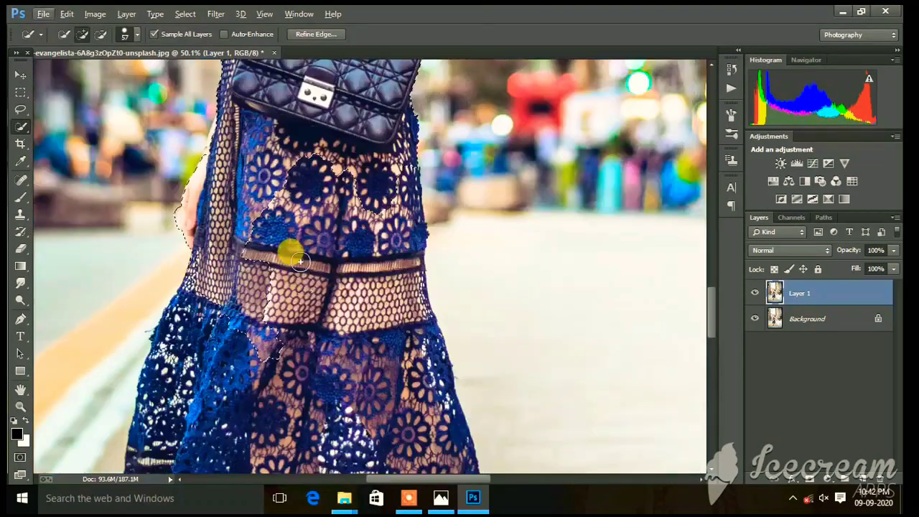
pyautogui.moveTo(287, 246)
pyautogui.mouseDown()
pyautogui.moveTo(335, 335)
pyautogui.moveTo(355, 263)
pyautogui.moveTo(397, 255)
pyautogui.moveTo(389, 263)
pyautogui.moveTo(421, 395)
pyautogui.moveTo(431, 390)
pyautogui.moveTo(443, 446)
pyautogui.moveTo(392, 232)
pyautogui.moveTo(287, 277)
pyautogui.moveTo(175, 287)
pyautogui.moveTo(159, 350)
pyautogui.moveTo(156, 222)
pyautogui.moveTo(239, 355)
pyautogui.moveTo(205, 395)
pyautogui.moveTo(129, 365)
pyautogui.moveTo(416, 375)
pyautogui.moveTo(449, 400)
pyautogui.moveTo(293, 408)
pyautogui.moveTo(270, 295)
pyautogui.moveTo(259, 332)
pyautogui.mouseUp()
# Add both feet, her calves, right leg and skirt gaps to the selection.
pyautogui.scroll(-3, 392, 232)
pyautogui.scroll(-4, 257, 319)
pyautogui.moveTo(253, 422); pyautogui.dragTo(243, 434)
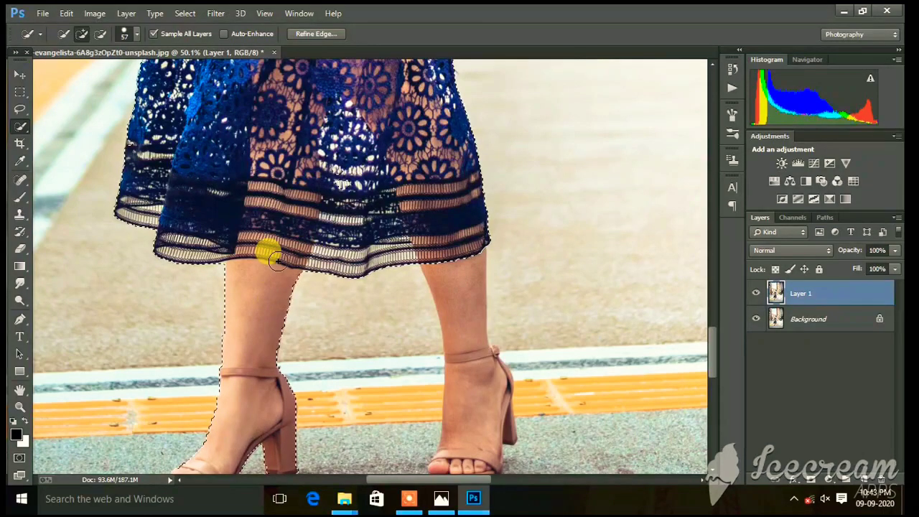
pyautogui.moveTo(276, 260)
pyautogui.mouseDown()
pyautogui.moveTo(247, 332)
pyautogui.moveTo(173, 327)
pyautogui.mouseUp()
pyautogui.scroll(-4, 227, 371)
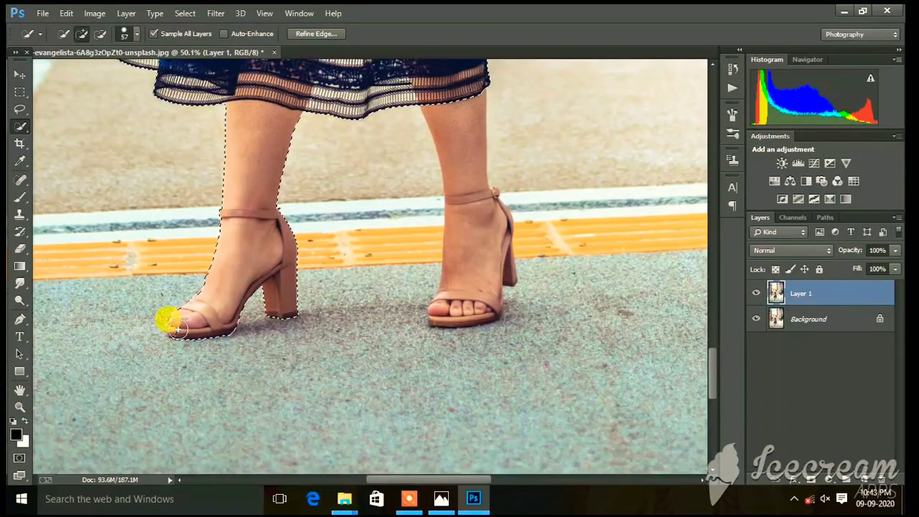
pyautogui.moveTo(471, 267)
pyautogui.mouseDown()
pyautogui.moveTo(464, 136)
pyautogui.moveTo(446, 115)
pyautogui.mouseUp()
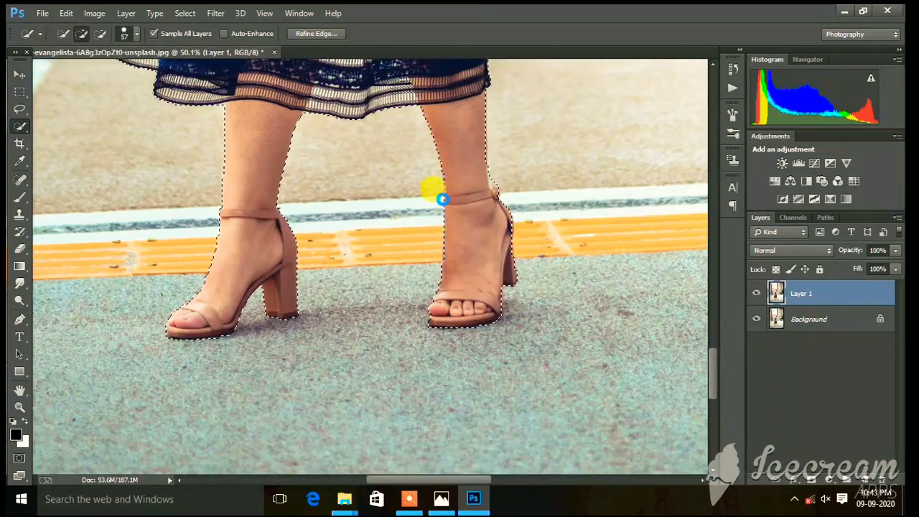
pyautogui.scroll(3, 440, 172)
pyautogui.scroll(2, 435, 158)
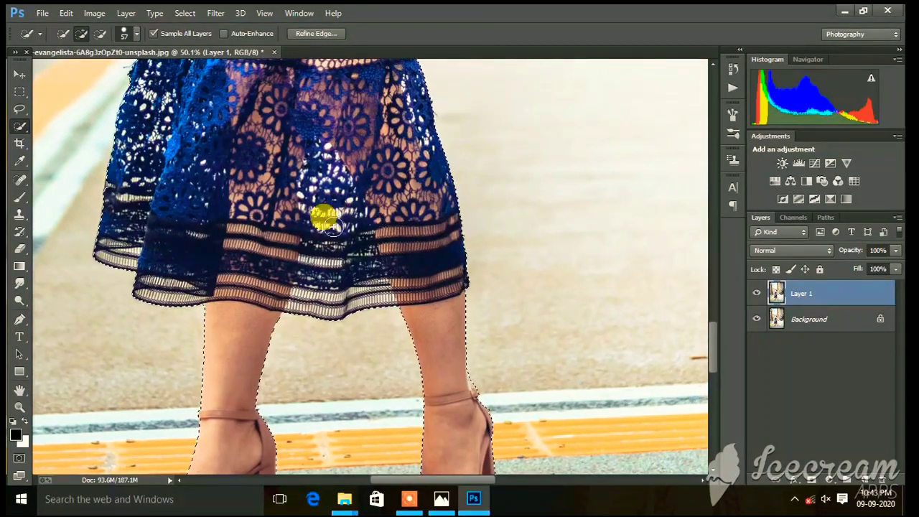
pyautogui.moveTo(332, 227)
pyautogui.mouseDown()
pyautogui.moveTo(316, 189)
pyautogui.moveTo(330, 167)
pyautogui.mouseUp()
# Zoom in and refine the selection edge around her neck and hair.
pyautogui.scroll(3, 381, 165)
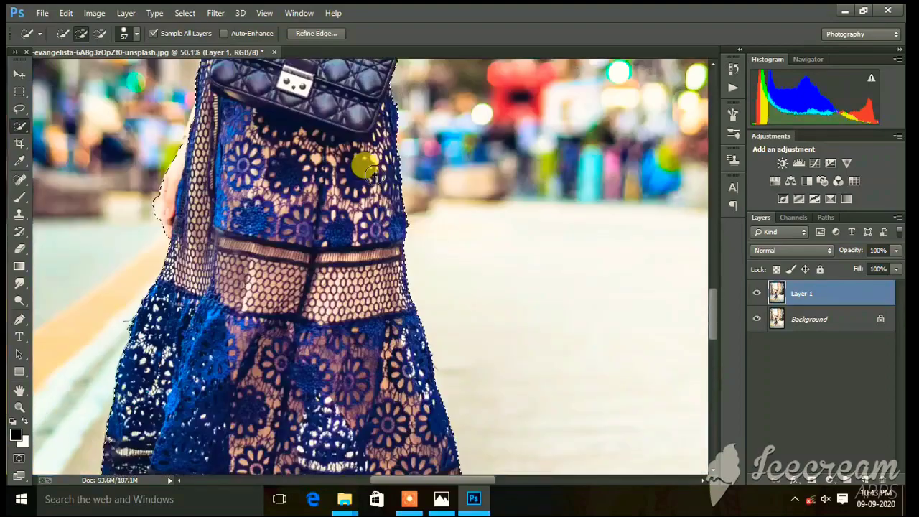
pyautogui.scroll(-2, 384, 167)
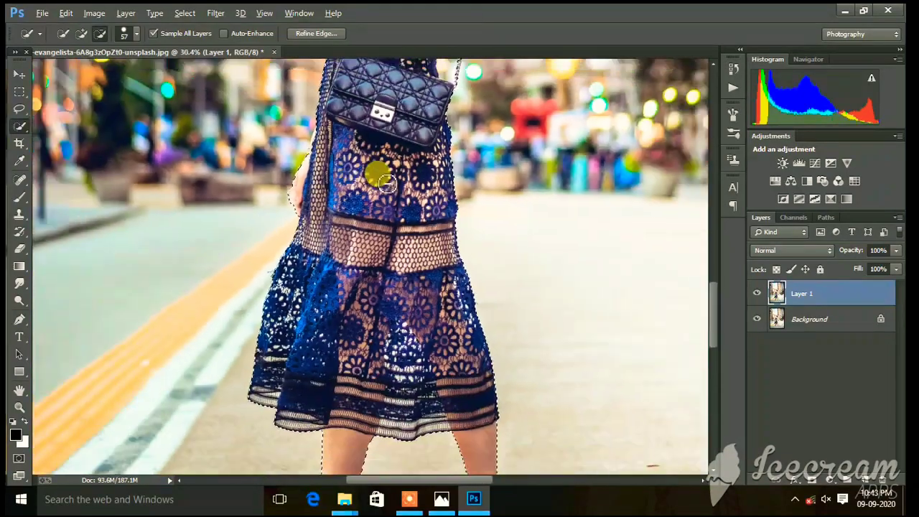
pyautogui.scroll(3, 387, 168)
pyautogui.scroll(3, 388, 170)
pyautogui.scroll(3, 390, 172)
pyautogui.scroll(3, 388, 169)
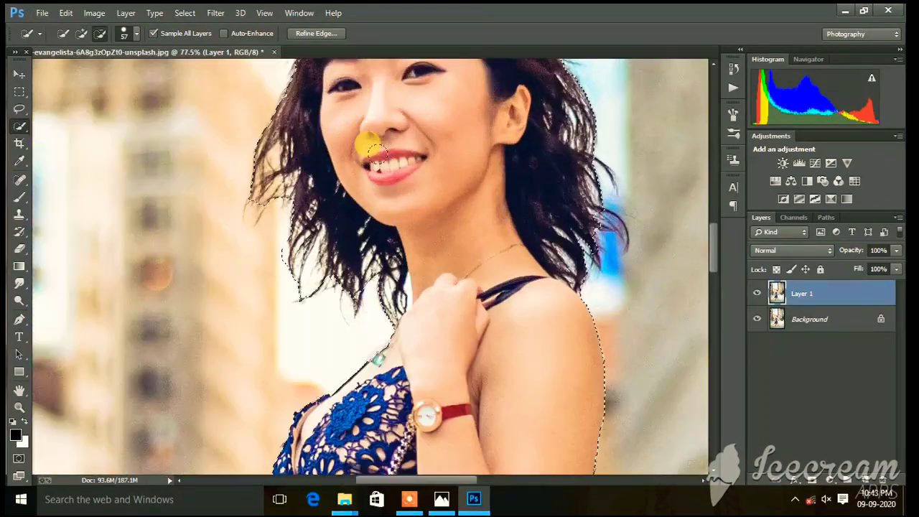
pyautogui.scroll(-2, 377, 151)
pyautogui.scroll(-3, 381, 151)
pyautogui.scroll(3, 375, 194)
pyautogui.scroll(3, 375, 198)
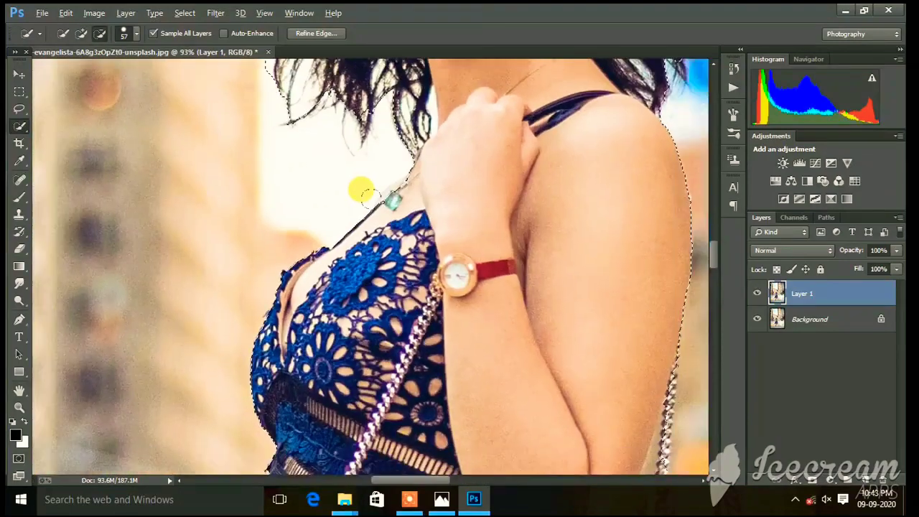
pyautogui.scroll(-1, 388, 200)
pyautogui.moveTo(390, 195); pyautogui.dragTo(397, 201)
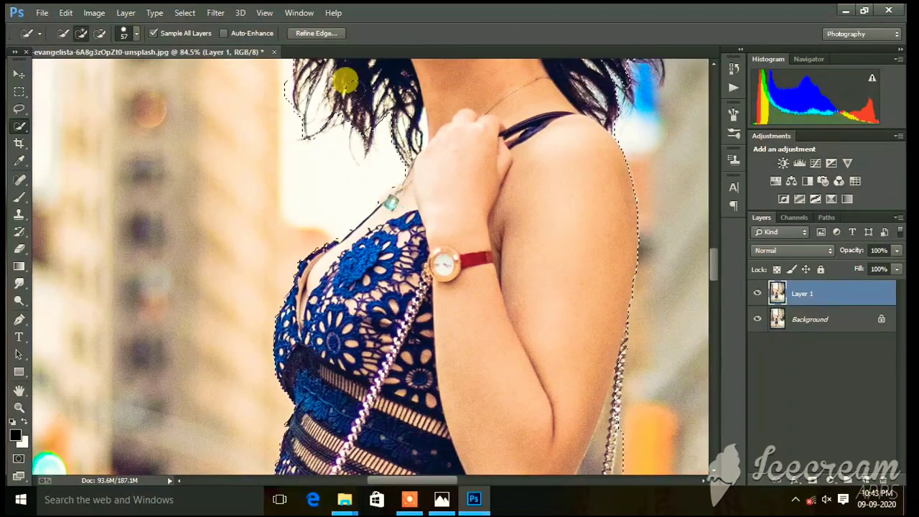
pyautogui.scroll(-2, 345, 81)
# Add similar pixels with Select > Similar and extend over her left chest and shoulder.
pyautogui.click(184, 13)
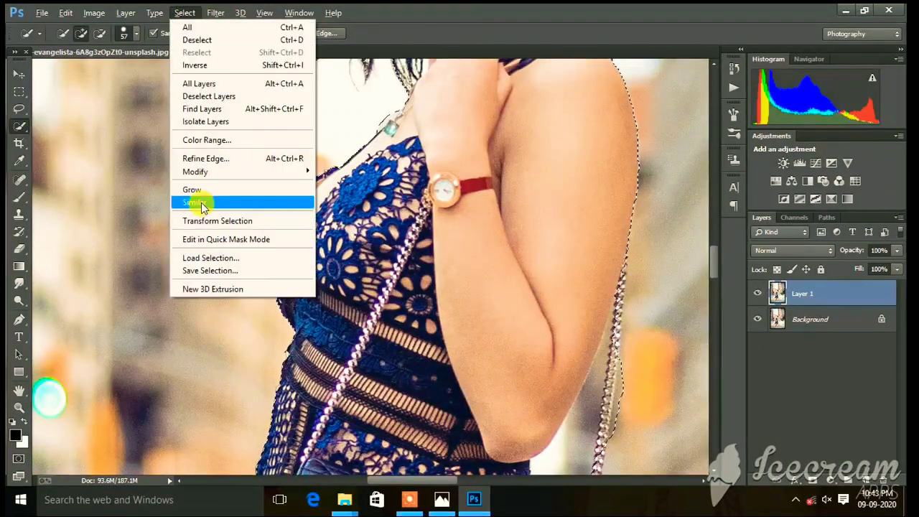
pyautogui.click(202, 204)
pyautogui.moveTo(314, 196); pyautogui.dragTo(334, 208)
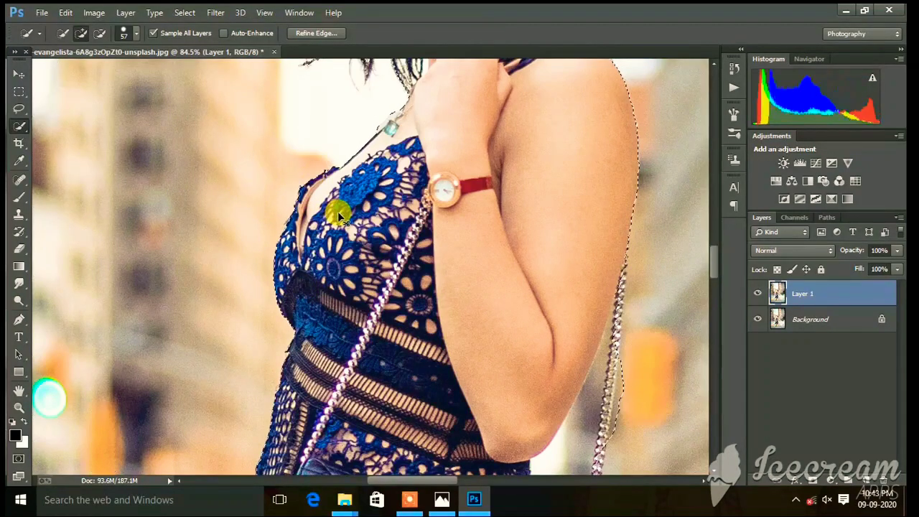
# Expand the selection by 20 pixels and zoom out to see the whole woman.
pyautogui.click(185, 12)
pyautogui.moveTo(196, 171)
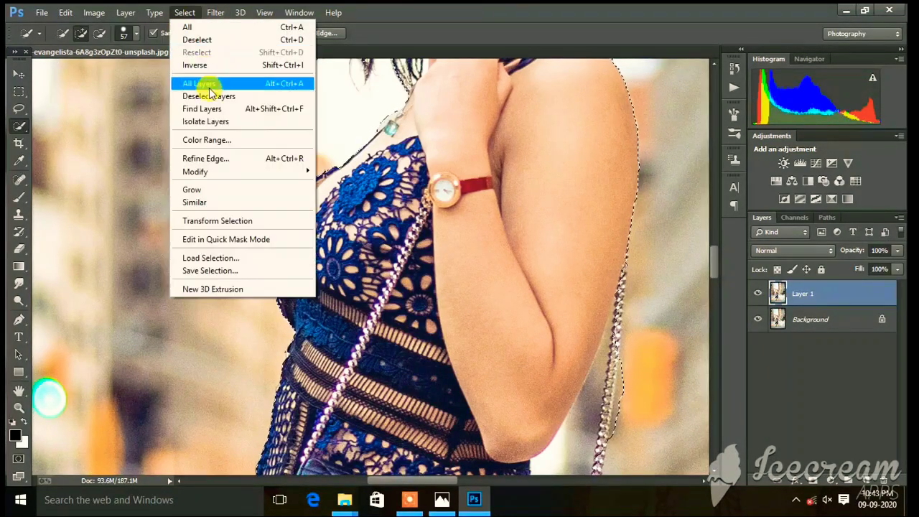
pyautogui.click(343, 196)
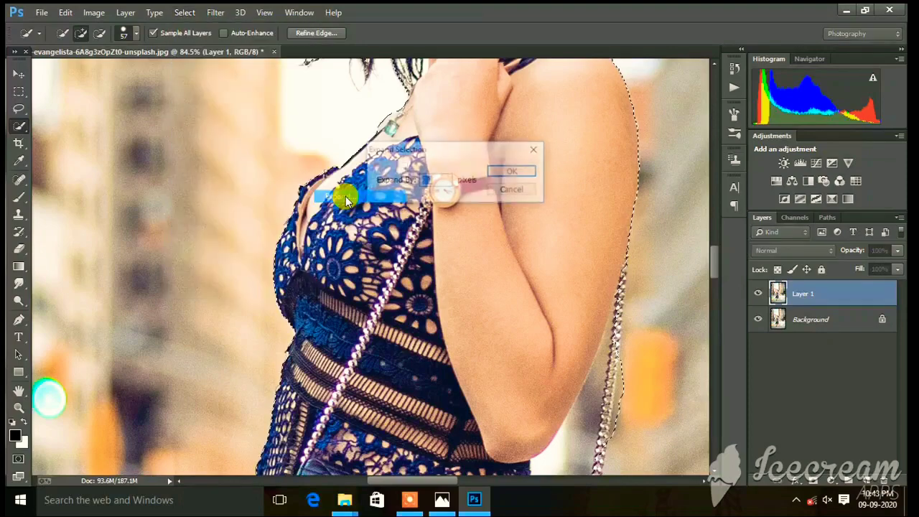
pyautogui.press('Return')
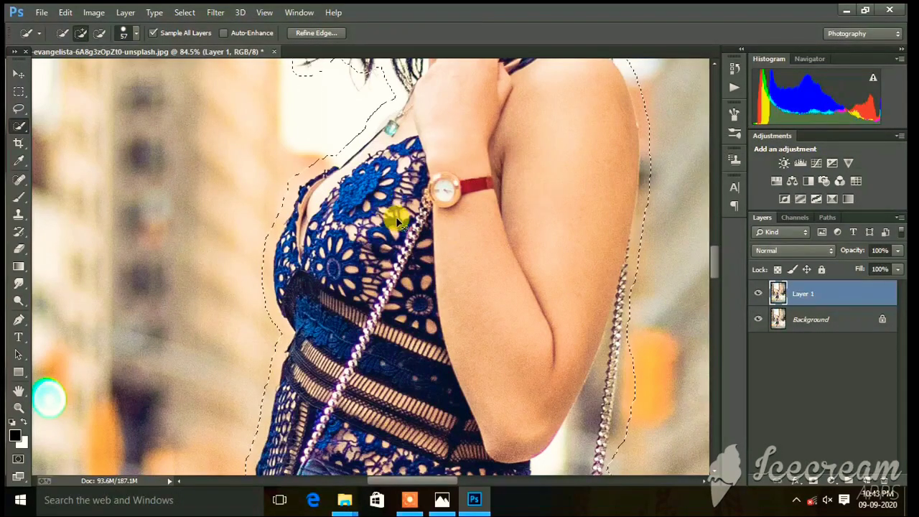
pyautogui.hotkey('ctrl', '-')
pyautogui.hotkey('ctrl', '-')
pyautogui.hotkey('ctrl', '-')
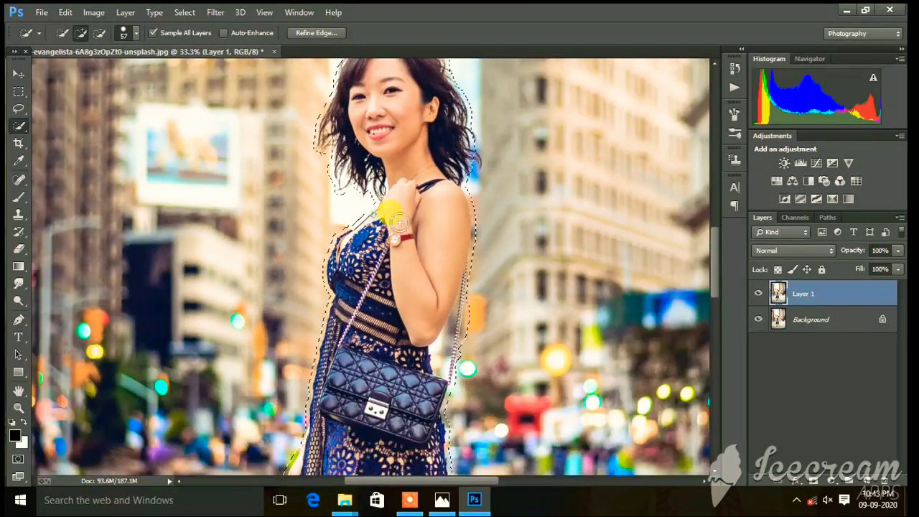
# Fill the selected woman using Content-Aware.
pyautogui.rightClick(400, 223)
pyautogui.click(447, 394)
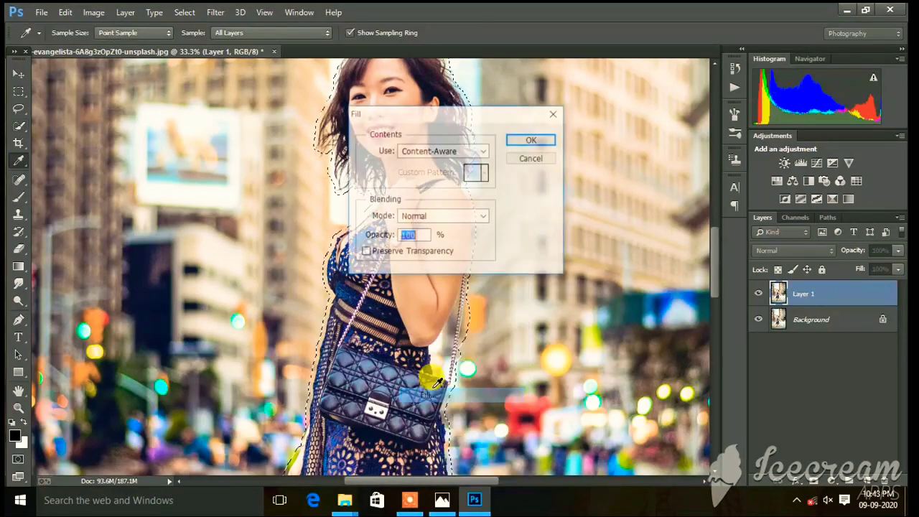
pyautogui.click(531, 140)
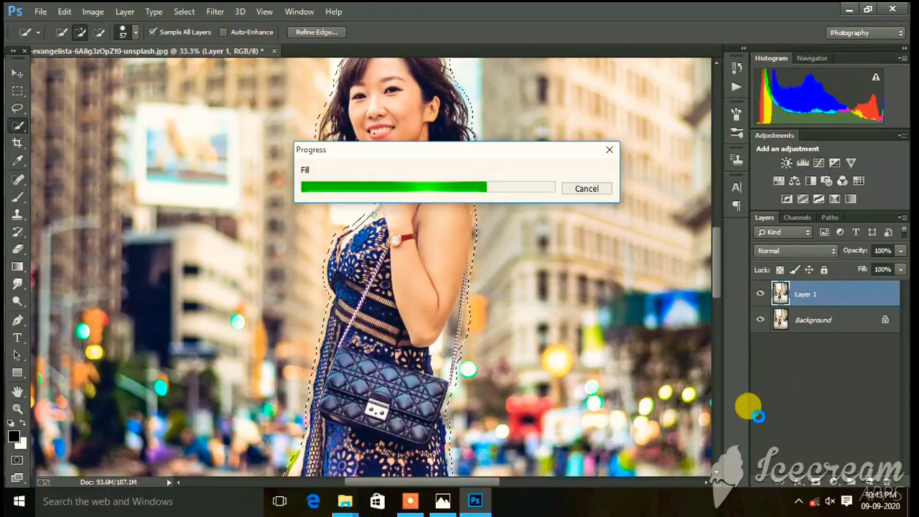
# Let the content-aware fill finish and zoom around to inspect the filled street.
pyautogui.click(421, 509)
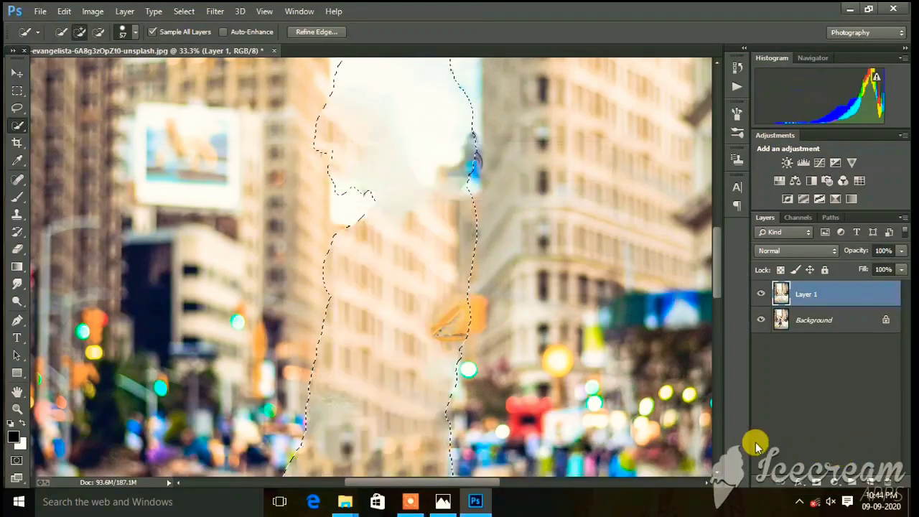
pyautogui.scroll(3, 471, 258)
pyautogui.scroll(-2, 471, 259)
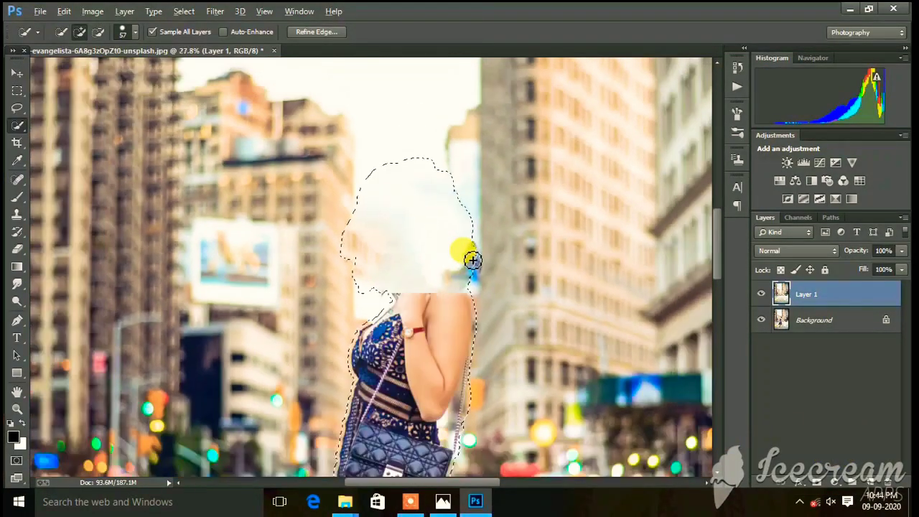
pyautogui.scroll(-2, 474, 261)
pyautogui.scroll(-1, 474, 261)
pyautogui.scroll(3, 362, 271)
pyautogui.scroll(2, 361, 278)
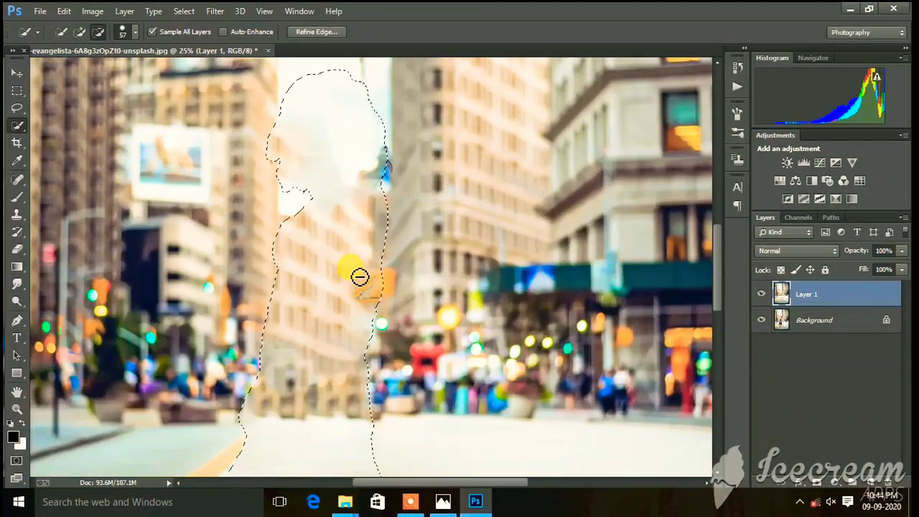
pyautogui.scroll(-2, 359, 273)
pyautogui.scroll(1, 361, 266)
pyautogui.scroll(1, 359, 252)
pyautogui.scroll(1, 355, 277)
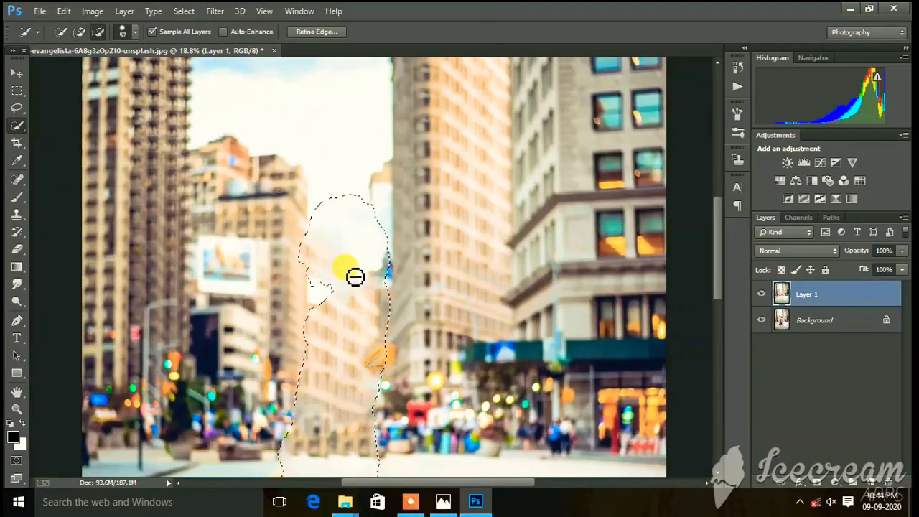
pyautogui.scroll(-2, 355, 277)
pyautogui.scroll(-1, 352, 292)
pyautogui.scroll(1, 363, 282)
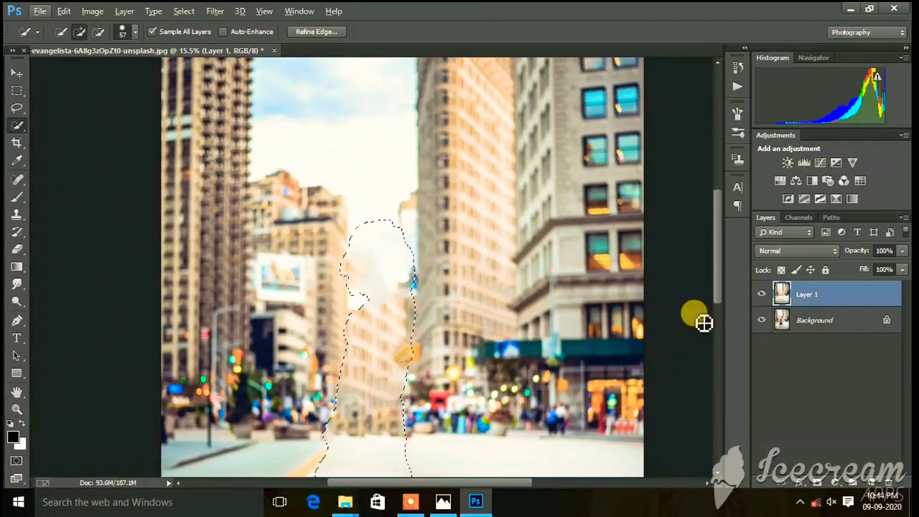
# Deselect and toggle Layer 1's visibility to compare the edit with the original.
pyautogui.hotkey('ctrl', 'd')
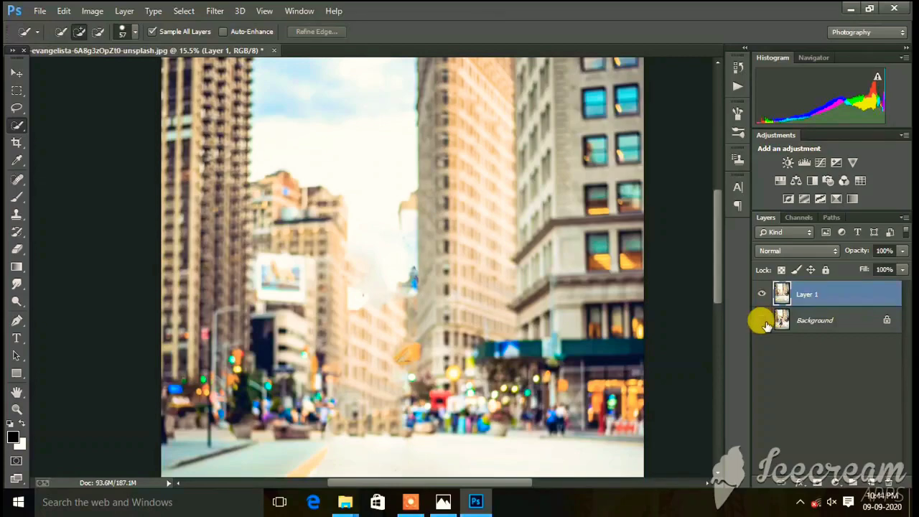
pyautogui.click(762, 301)
pyautogui.click(762, 301)
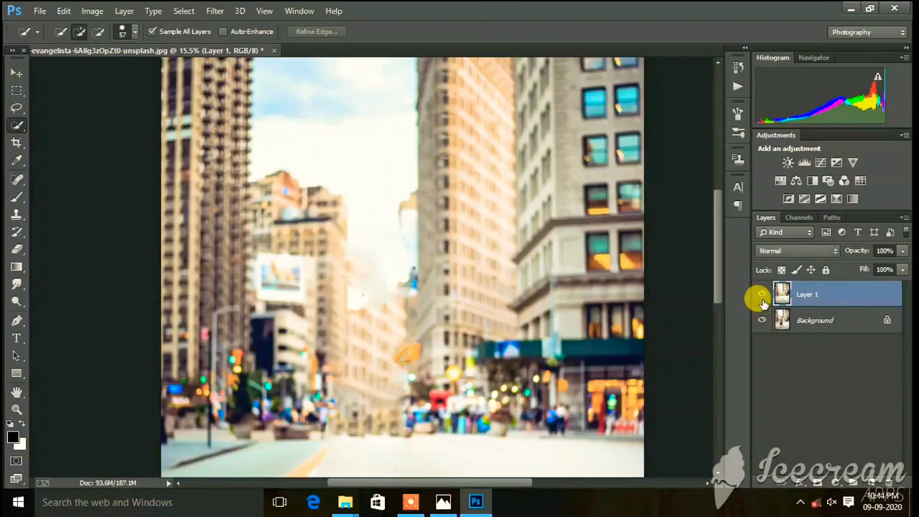
pyautogui.click(762, 301)
pyautogui.scroll(-2, 546, 281)
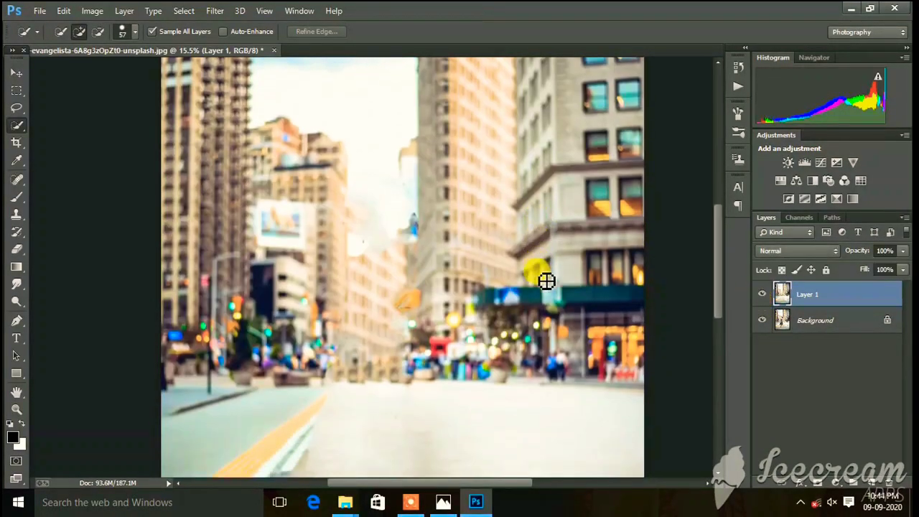
pyautogui.scroll(-2, 547, 280)
pyautogui.scroll(-1, 564, 273)
pyautogui.click(761, 293)
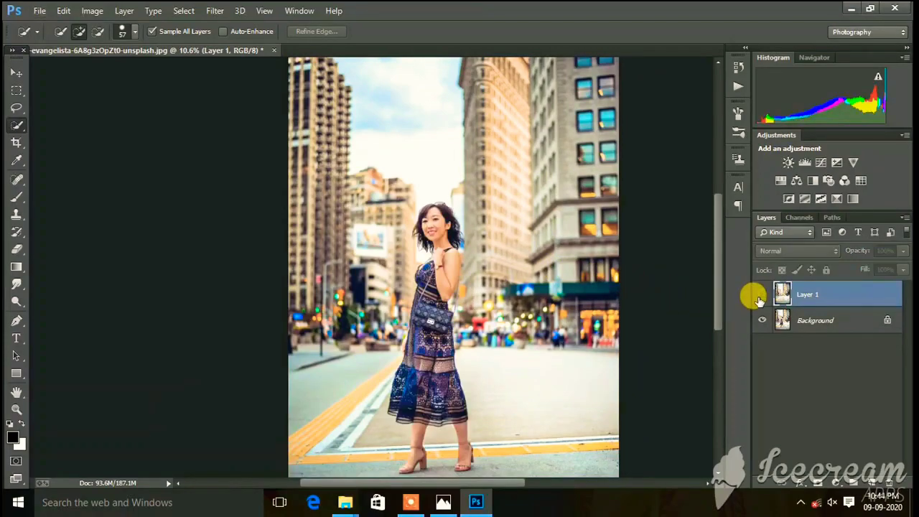
pyautogui.click(761, 294)
pyautogui.scroll(3, 560, 336)
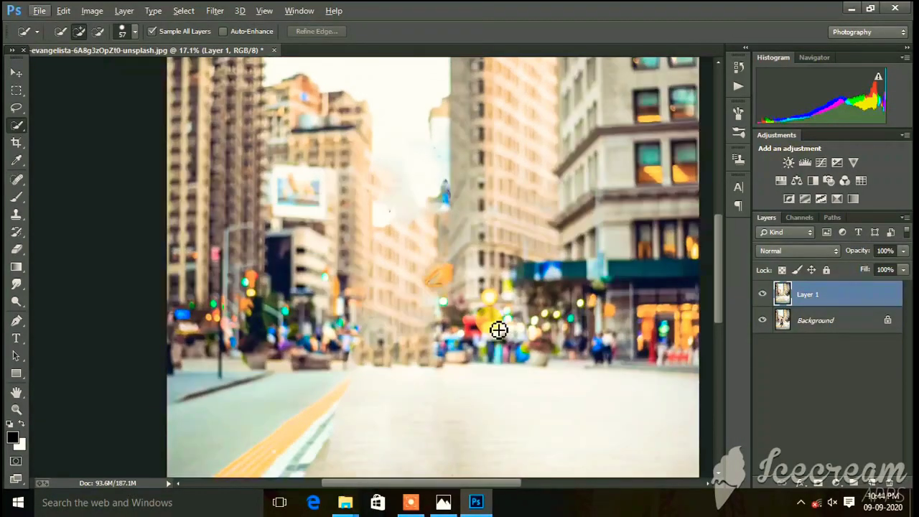
pyautogui.scroll(-5, 500, 321)
pyautogui.scroll(-2, 503, 314)
# With the Spot Healing Brush, heal the smudges on the road and pavement around the yellow stripe.
pyautogui.click(17, 178)
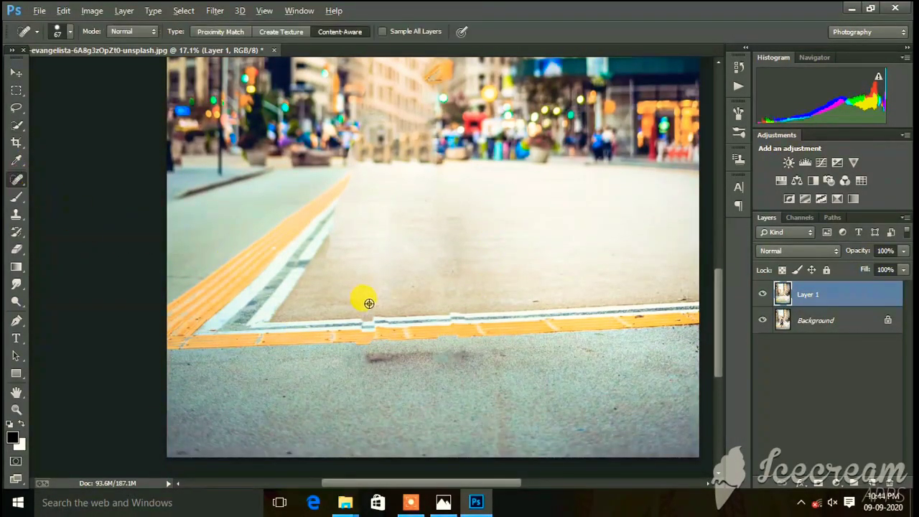
pyautogui.scroll(2, 367, 302)
pyautogui.scroll(3, 374, 312)
pyautogui.scroll(2, 378, 308)
pyautogui.rightClick(379, 309)
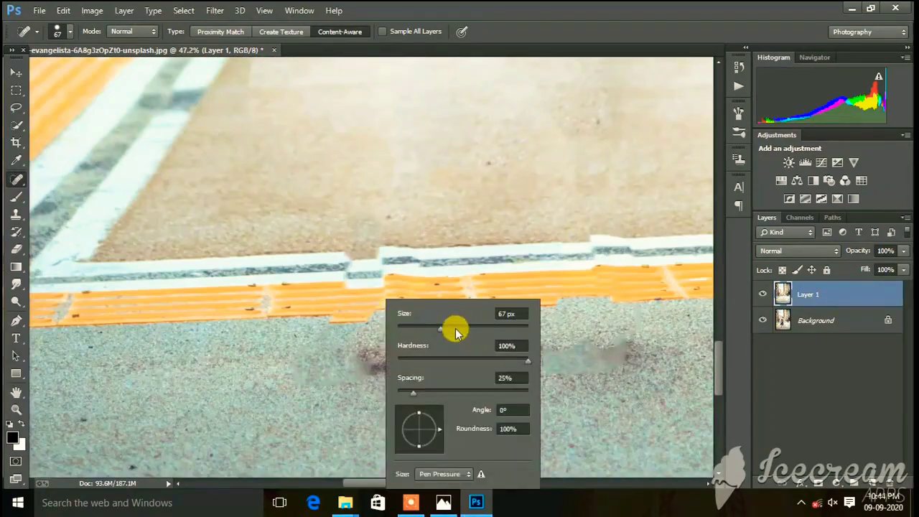
pyautogui.moveTo(357, 357)
pyautogui.mouseDown()
pyautogui.moveTo(550, 353)
pyautogui.moveTo(601, 336)
pyautogui.mouseUp()
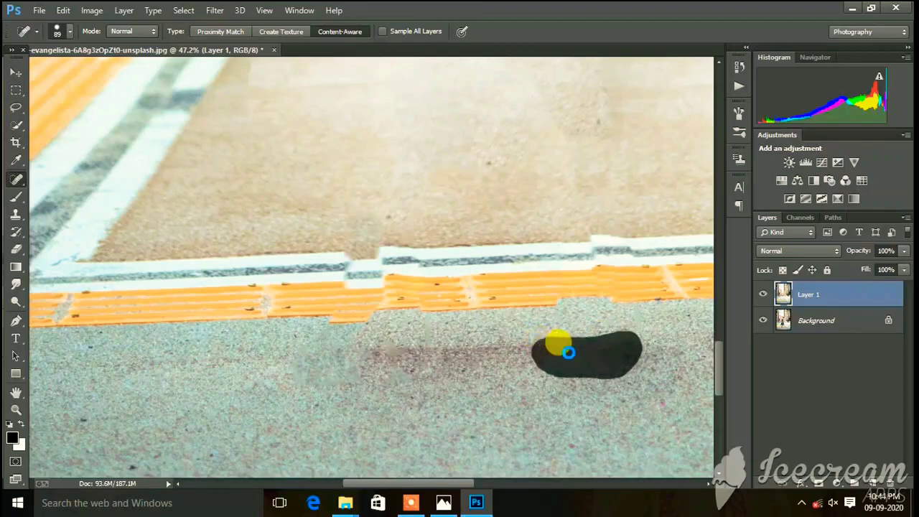
pyautogui.scroll(2, 394, 297)
pyautogui.moveTo(401, 326); pyautogui.dragTo(305, 319)
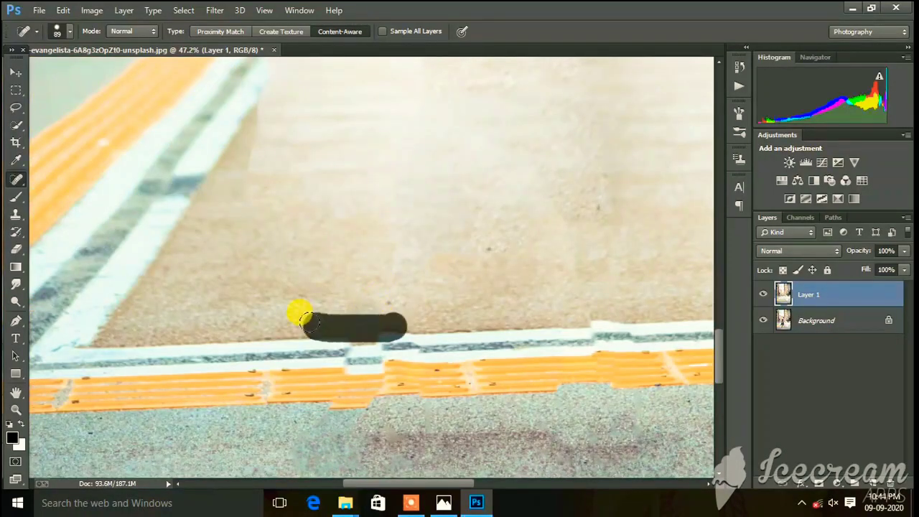
# Heal the leftover blotch in the hazy gap between the buildings.
pyautogui.scroll(1, 474, 319)
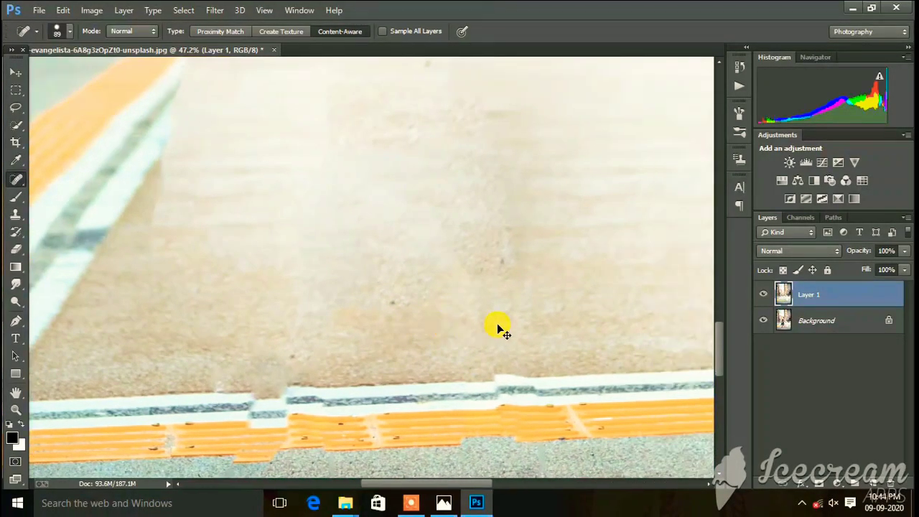
pyautogui.hscroll(3, 497, 323)
pyautogui.scroll(-2, 497, 329)
pyautogui.scroll(-2, 493, 324)
pyautogui.scroll(3, 482, 306)
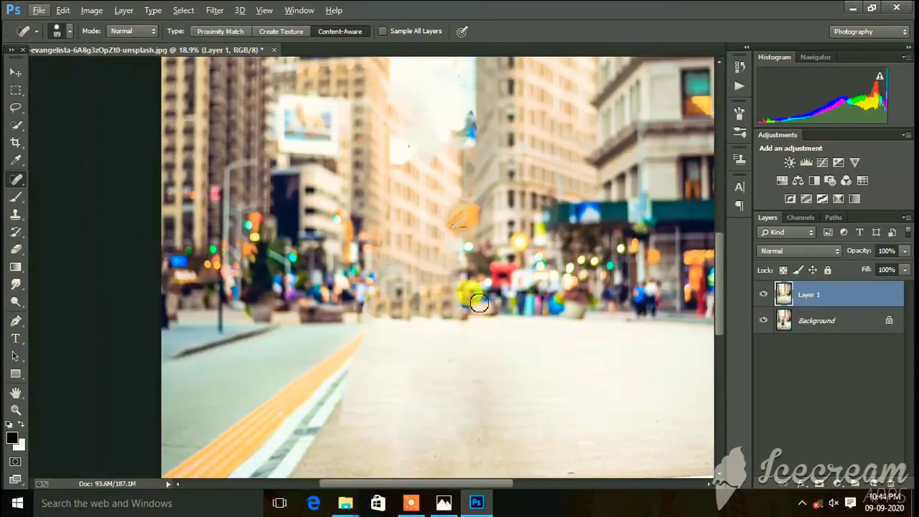
pyautogui.scroll(2, 424, 269)
pyautogui.scroll(1, 443, 263)
pyautogui.scroll(2, 488, 215)
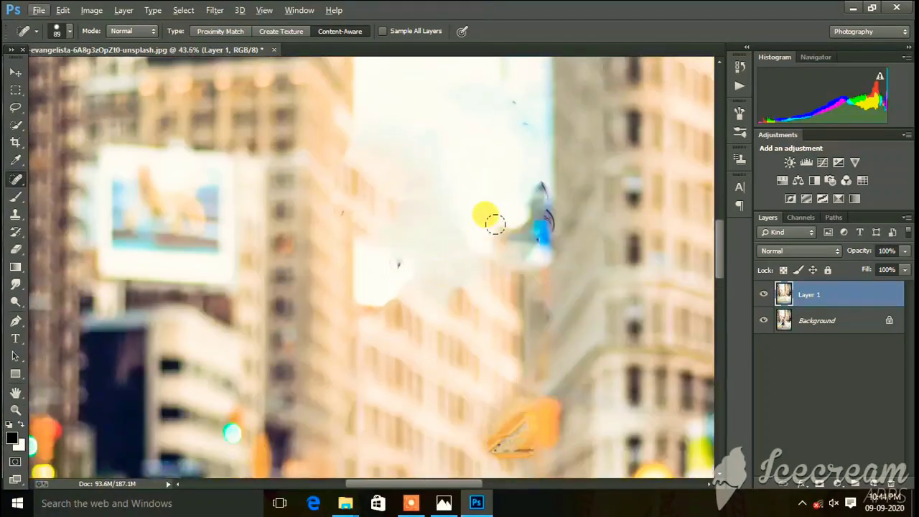
pyautogui.moveTo(532, 240)
pyautogui.mouseDown()
pyautogui.moveTo(375, 138)
pyautogui.moveTo(345, 222)
pyautogui.mouseUp()
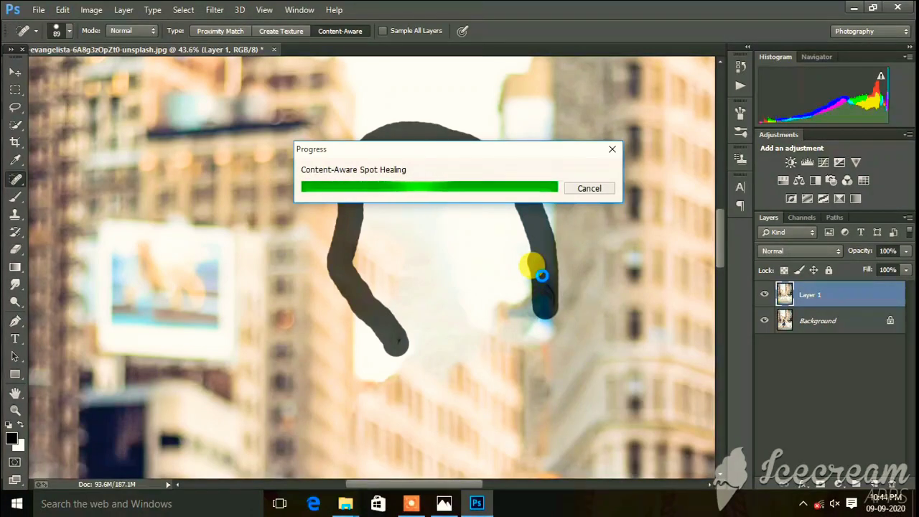
# Zoom around to check the street and touch up the last small smudge near the buildings.
pyautogui.scroll(-3, 542, 275)
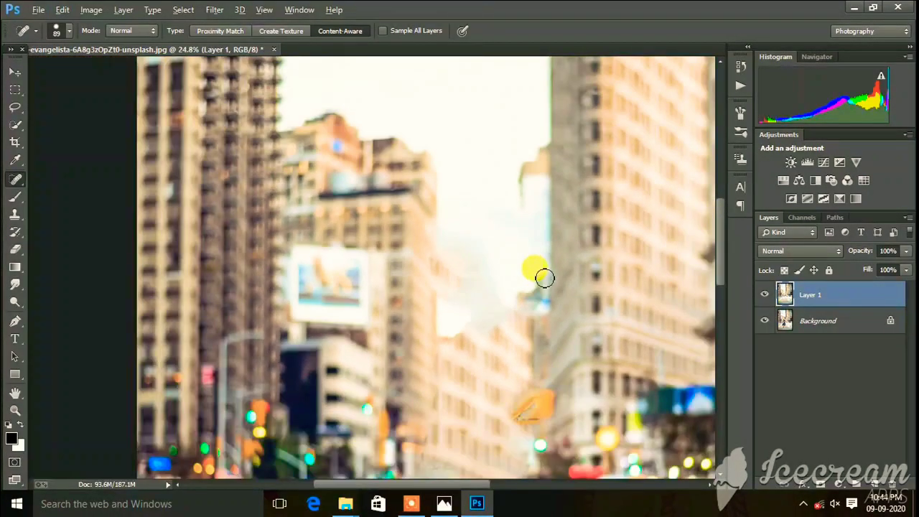
pyautogui.scroll(-2, 539, 270)
pyautogui.scroll(4, 487, 319)
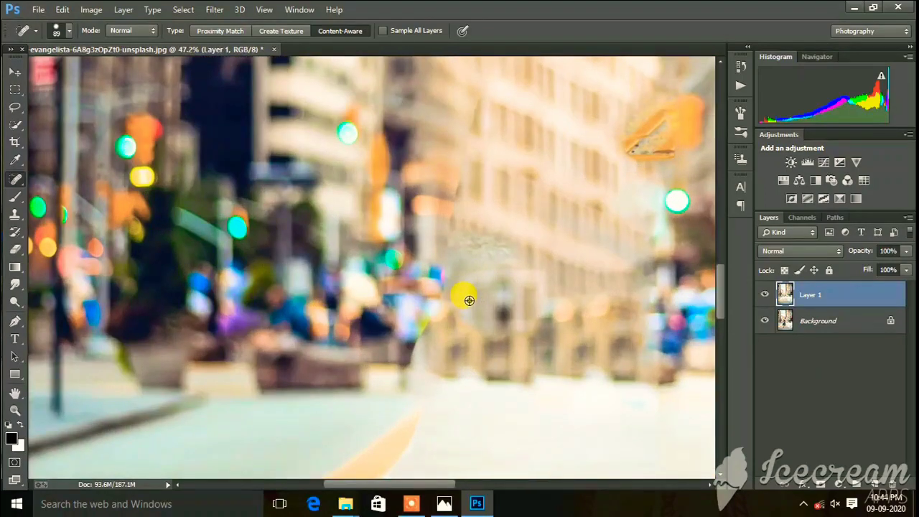
pyautogui.scroll(-2, 468, 300)
pyautogui.scroll(-3, 470, 273)
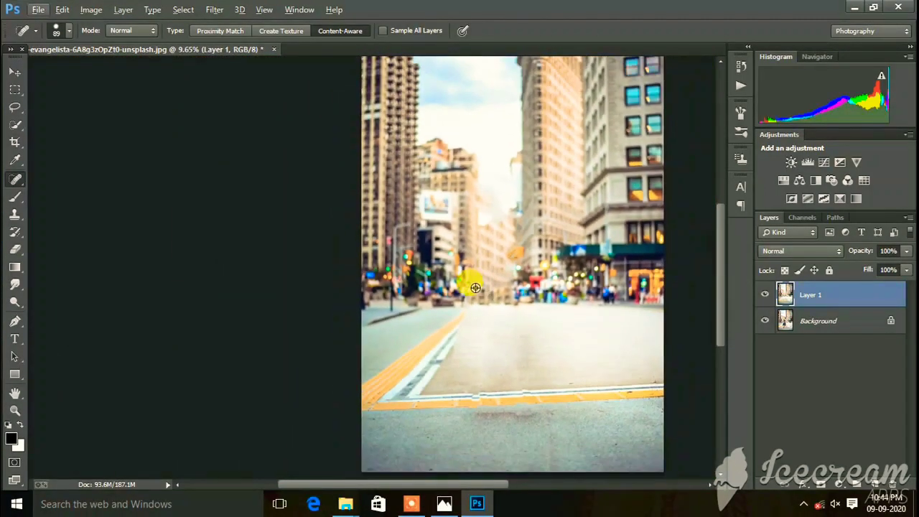
pyautogui.scroll(2, 472, 281)
pyautogui.scroll(2, 495, 276)
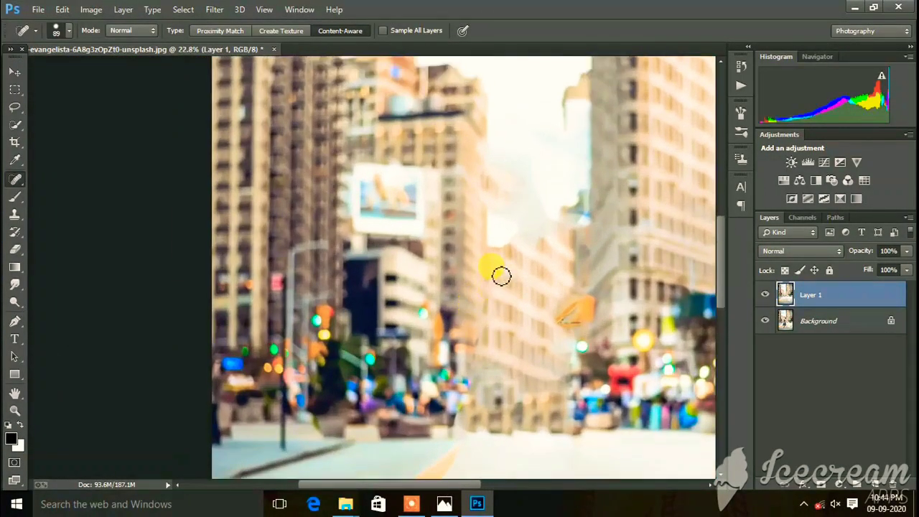
pyautogui.scroll(-1, 500, 275)
pyautogui.scroll(-2, 497, 270)
pyautogui.scroll(-2, 476, 344)
pyautogui.scroll(2, 357, 342)
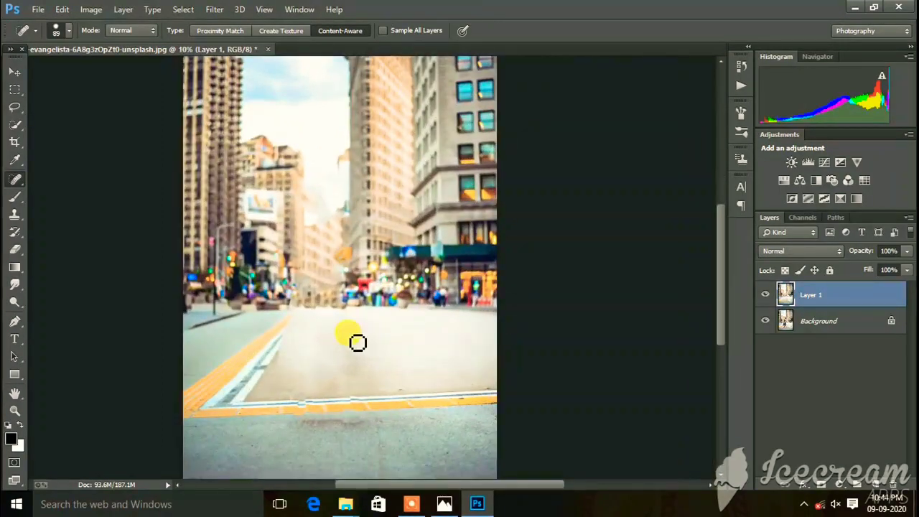
pyautogui.scroll(-1, 332, 274)
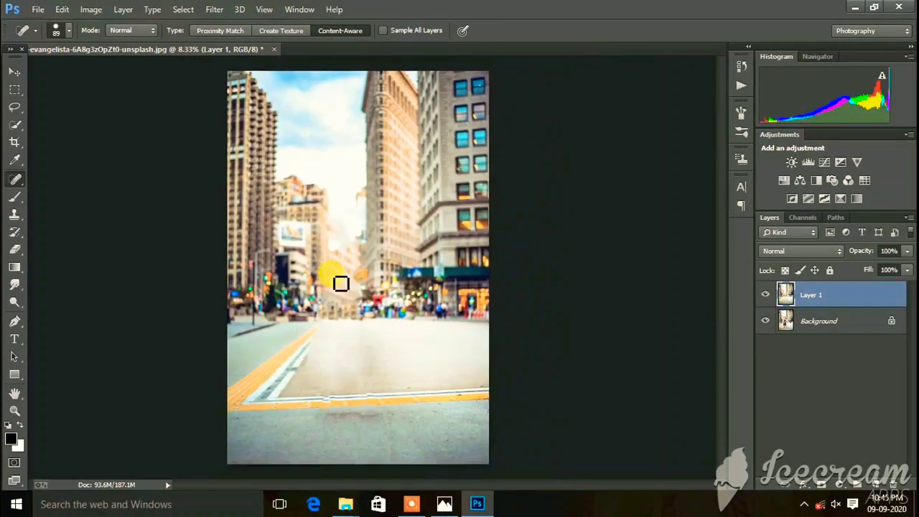
pyautogui.click(765, 294)
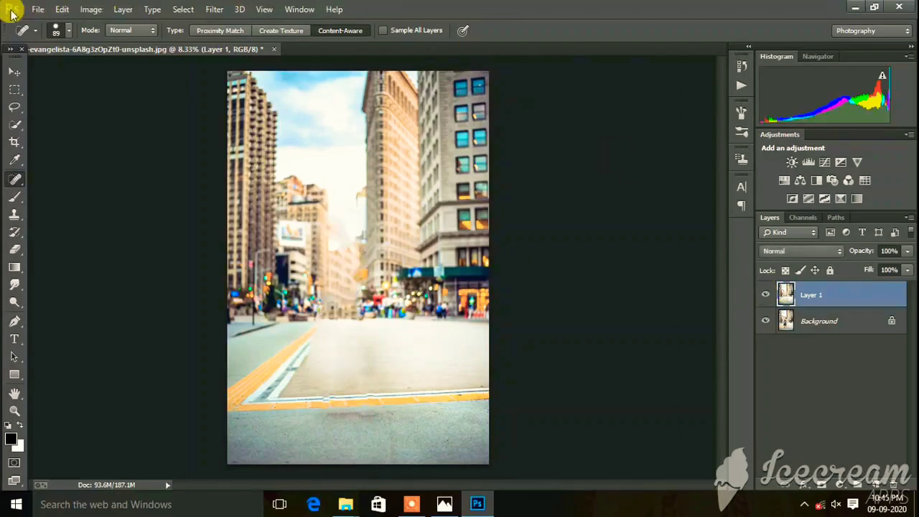
# Start Save As and browse to the E: drive's 2020 backgraunt > 2020 > 15august folder.
pyautogui.click(34, 9)
pyautogui.click(45, 134)
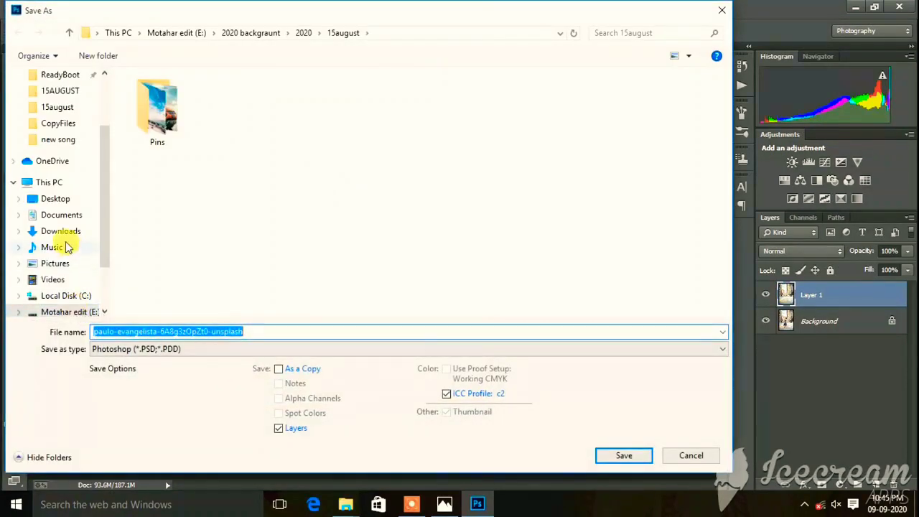
pyautogui.click(63, 311)
pyautogui.click(460, 115)
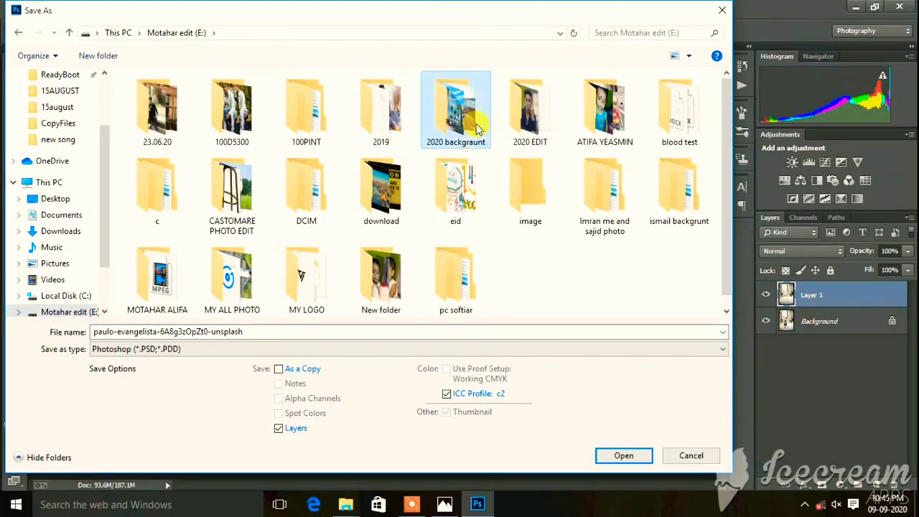
pyautogui.doubleClick(488, 124)
pyautogui.doubleClick(231, 111)
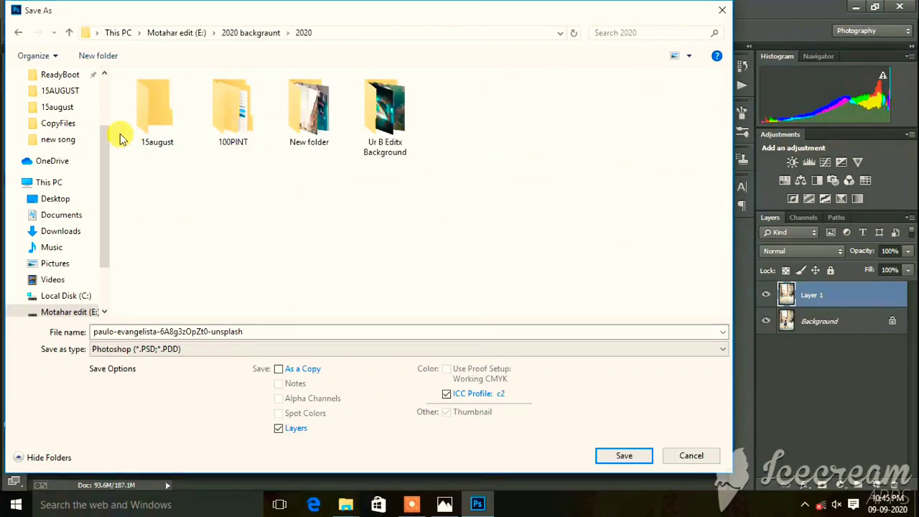
pyautogui.doubleClick(154, 108)
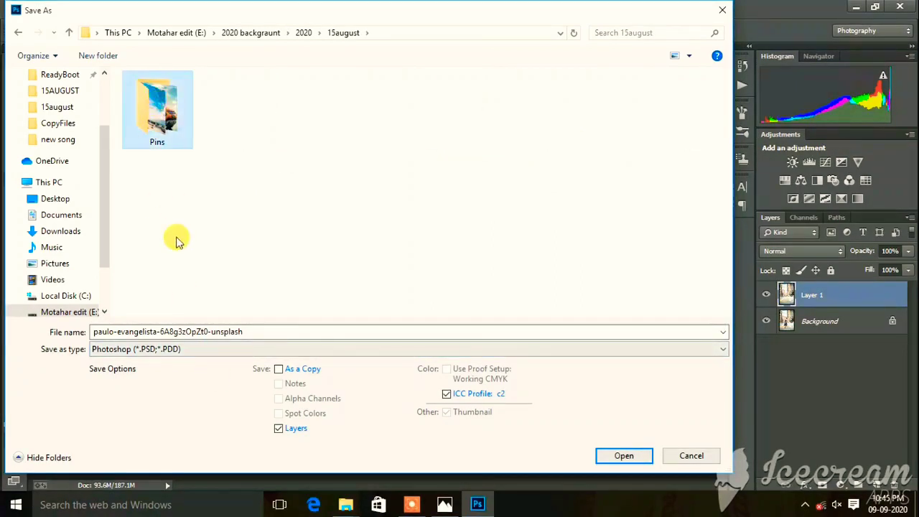
# Set the format to JPEG, edit the file name, and save at Maximum quality 12.
pyautogui.click(172, 347)
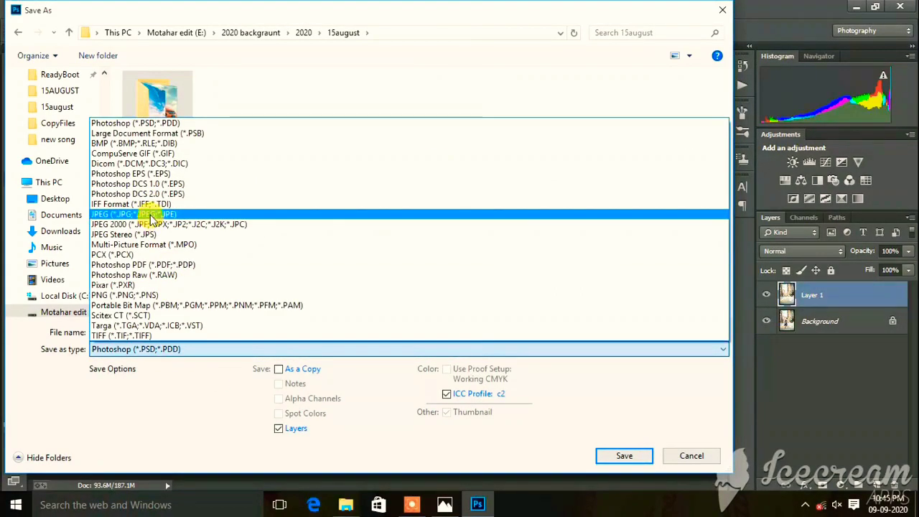
pyautogui.click(151, 214)
pyautogui.click(272, 332)
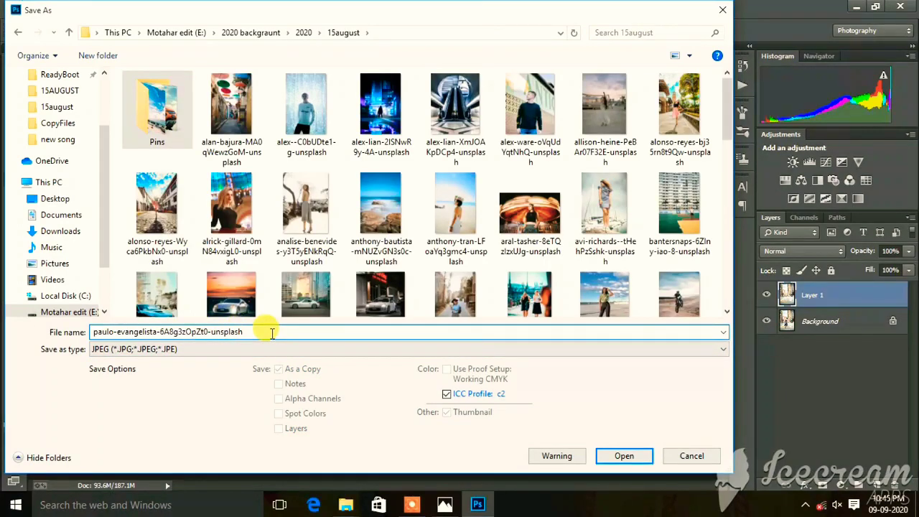
pyautogui.write('cccccccccc')
pyautogui.click(622, 458)
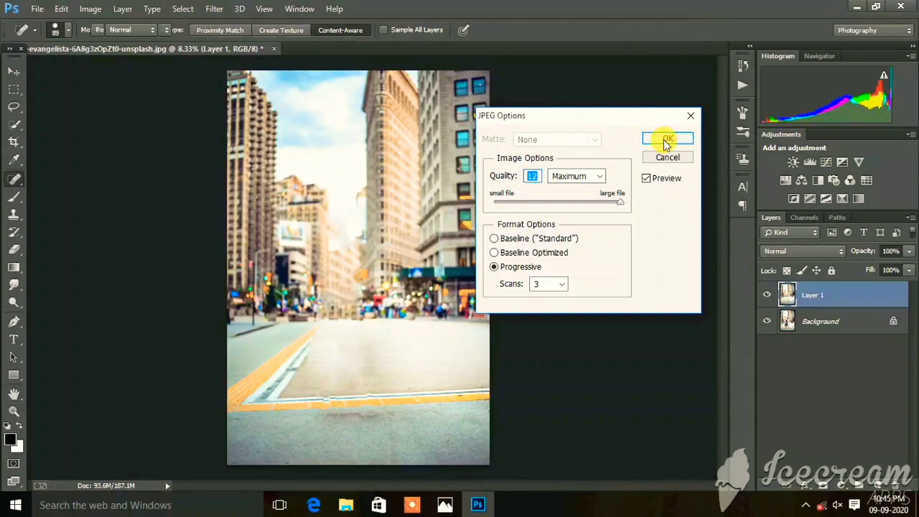
pyautogui.click(667, 140)
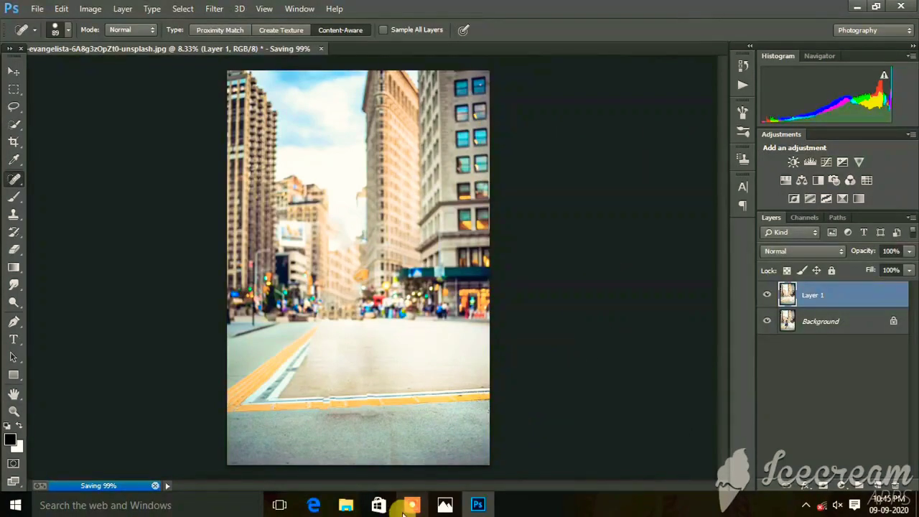
pyautogui.moveTo(412, 505)
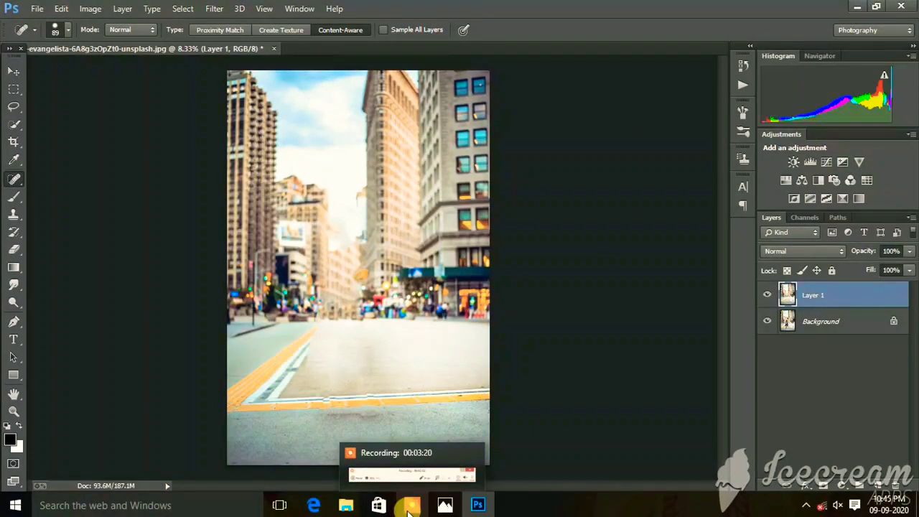
pyautogui.click(409, 506)
pyautogui.click(523, 486)
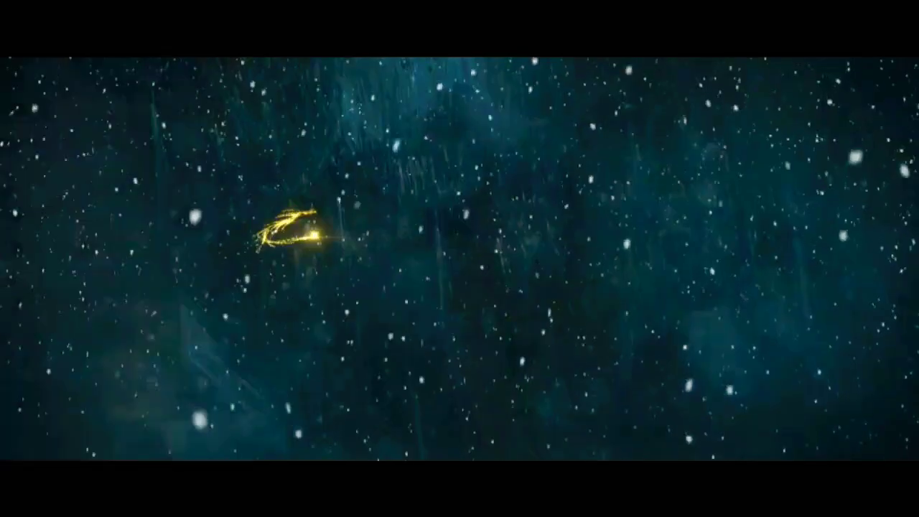